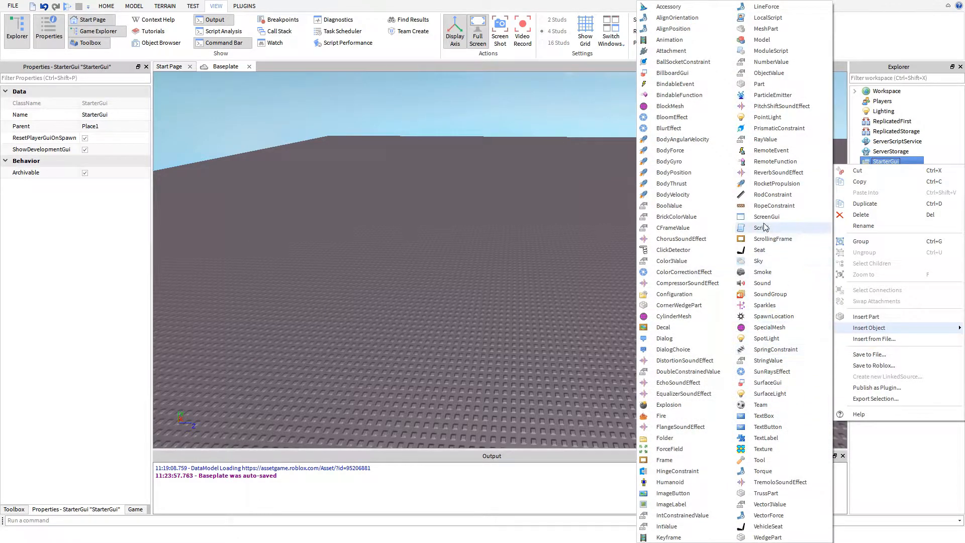
- Insert a ScreenGui into StarterGui and rename it Shop
left_click(765, 216)
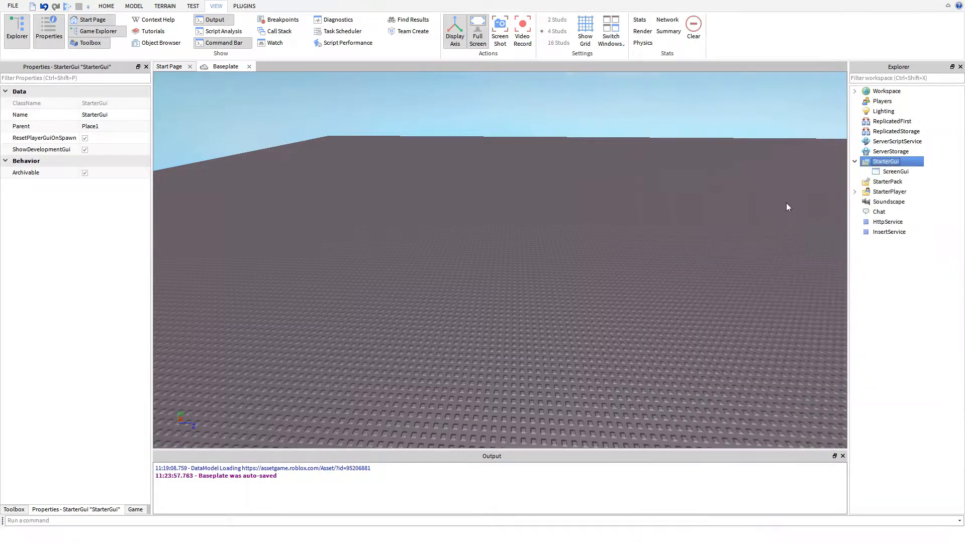
right_click(894, 170)
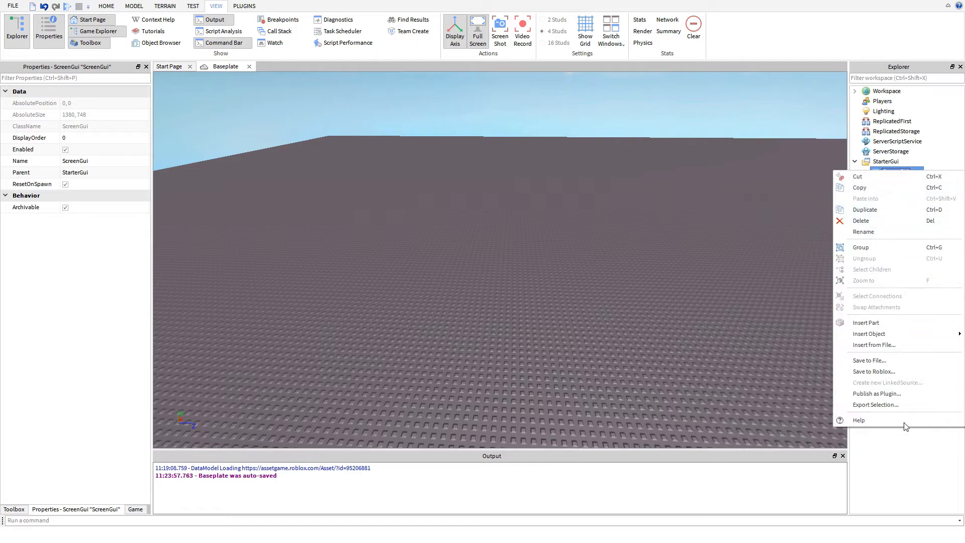
left_click(863, 484)
left_click(896, 174)
type("Shop")
key("Return")
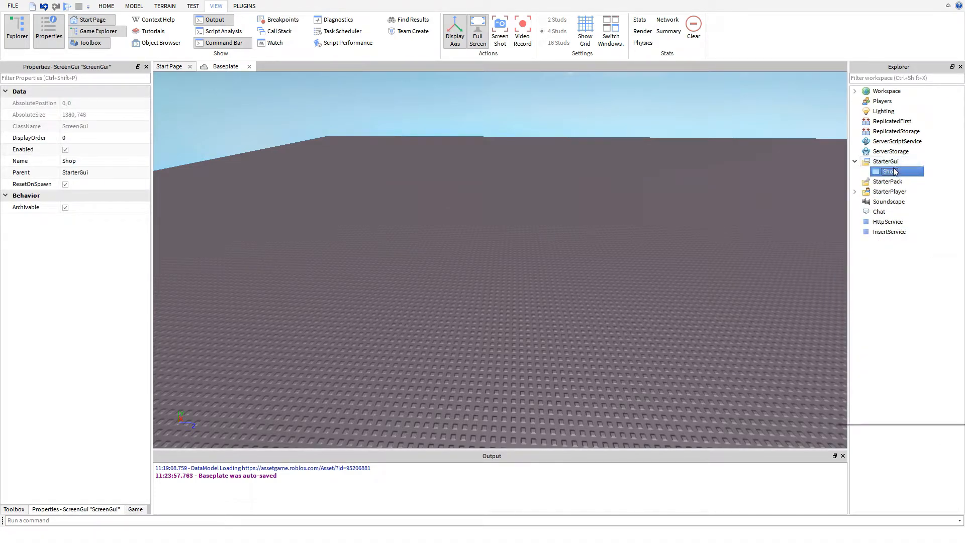
- Insert a Frame inside the Shop ScreenGui and select it for editing
right_click(898, 171)
mouse_move(869, 331)
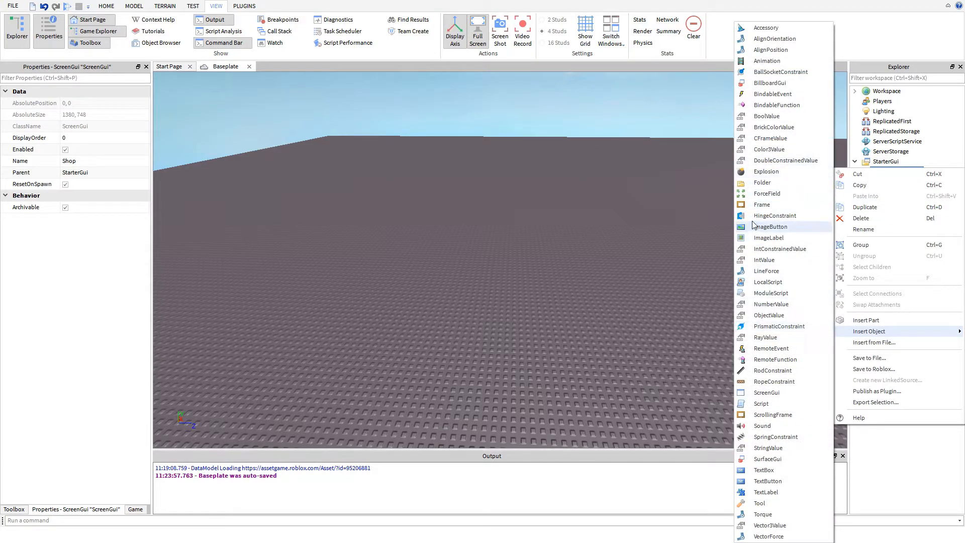
left_click(760, 205)
left_click(903, 181)
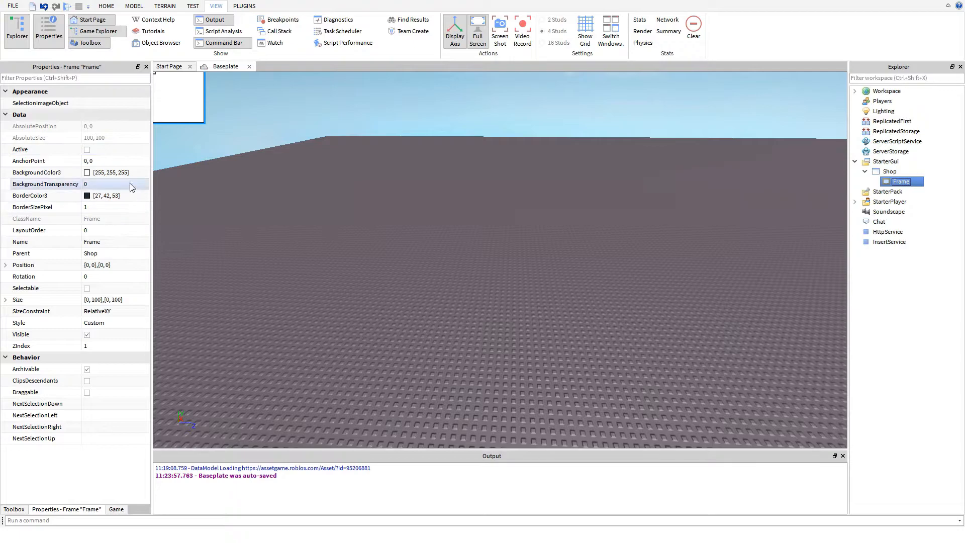
- Set the frame's background colour to black [0, 0, 0]
left_click(87, 173)
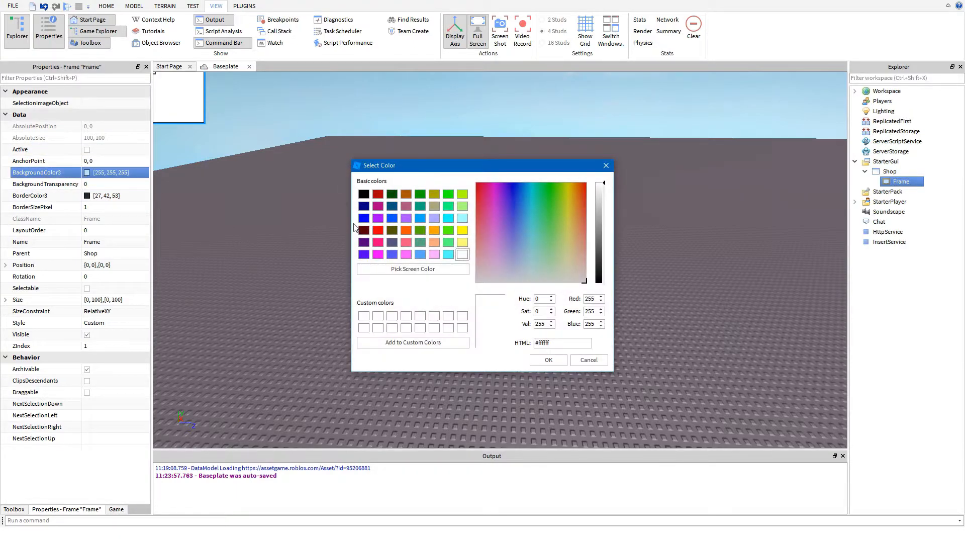
left_click(367, 196)
key("Return")
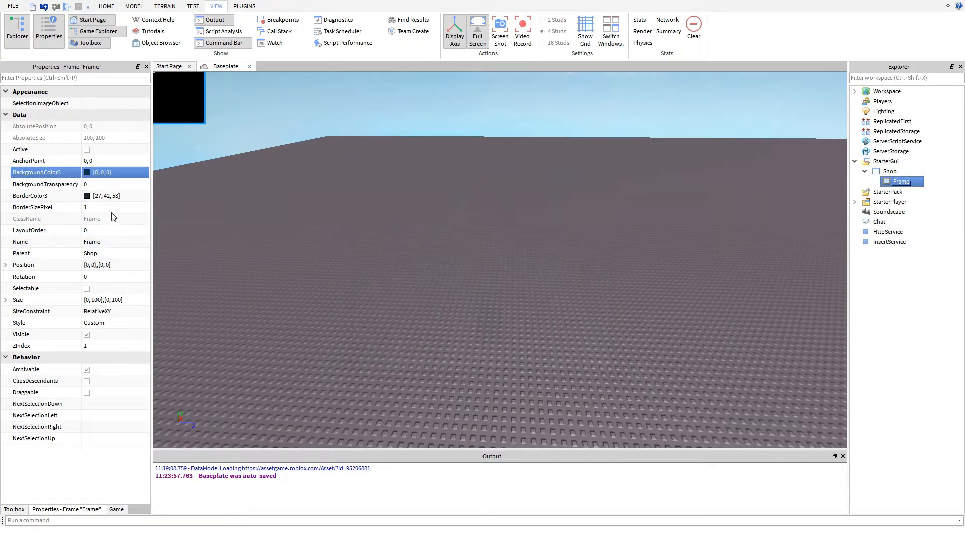
- Remove the frame's border by setting BorderSizePixel to 0, and set its BackgroundTransparency to 0.3
left_click(111, 207)
type("0")
key("Return")
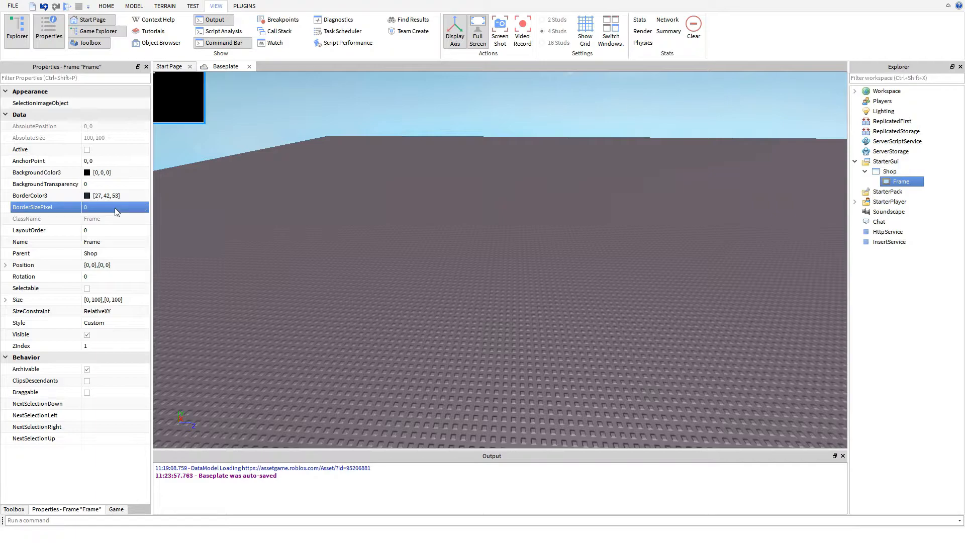
left_click(103, 184)
type("0.3")
key("Return")
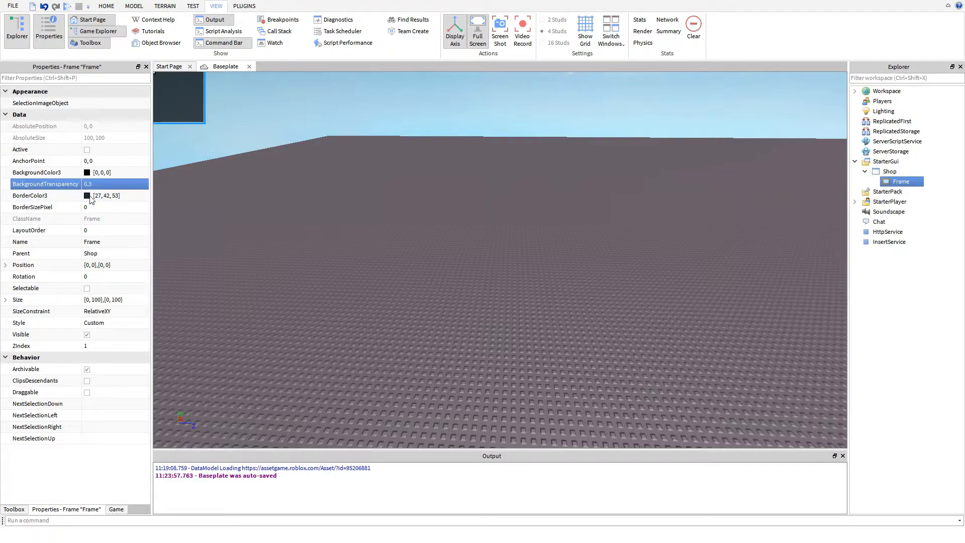
- Set the frame's Position to {0.2, 0},{0.2, 0}
left_click(90, 265)
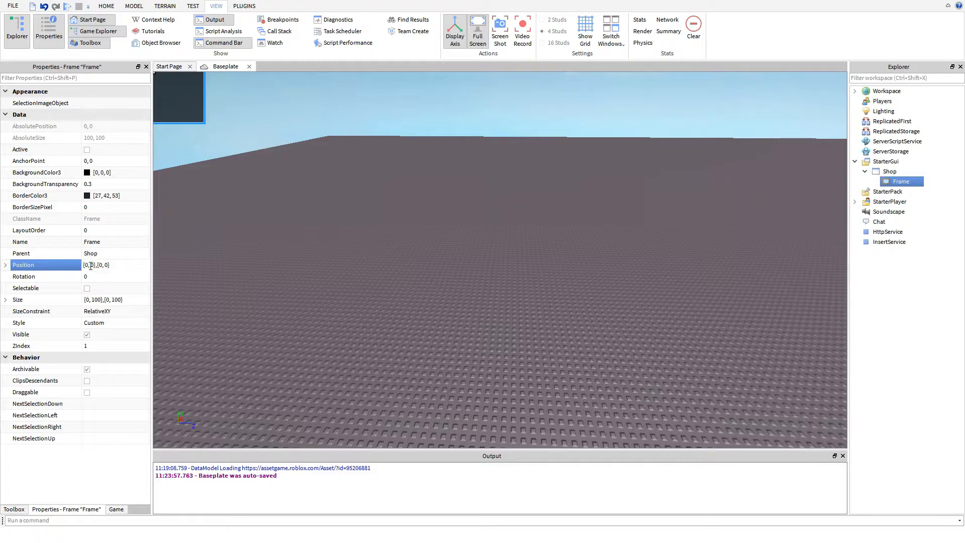
type(".2")
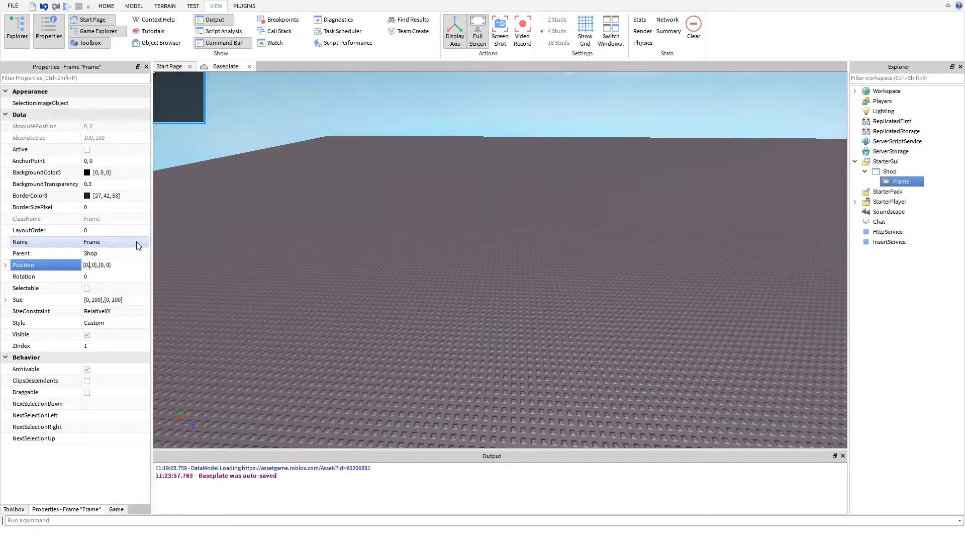
key("Return")
left_click(123, 256)
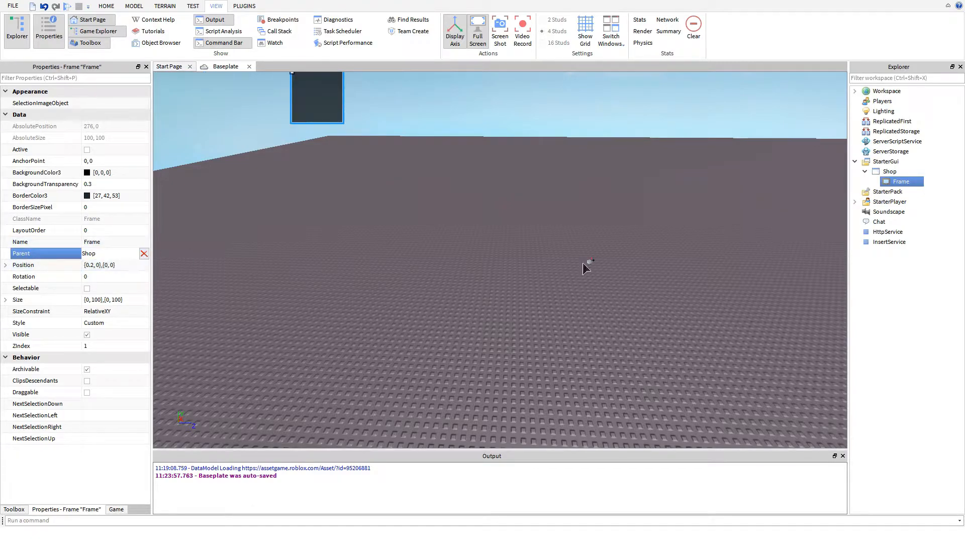
left_click(900, 174)
left_click(103, 265)
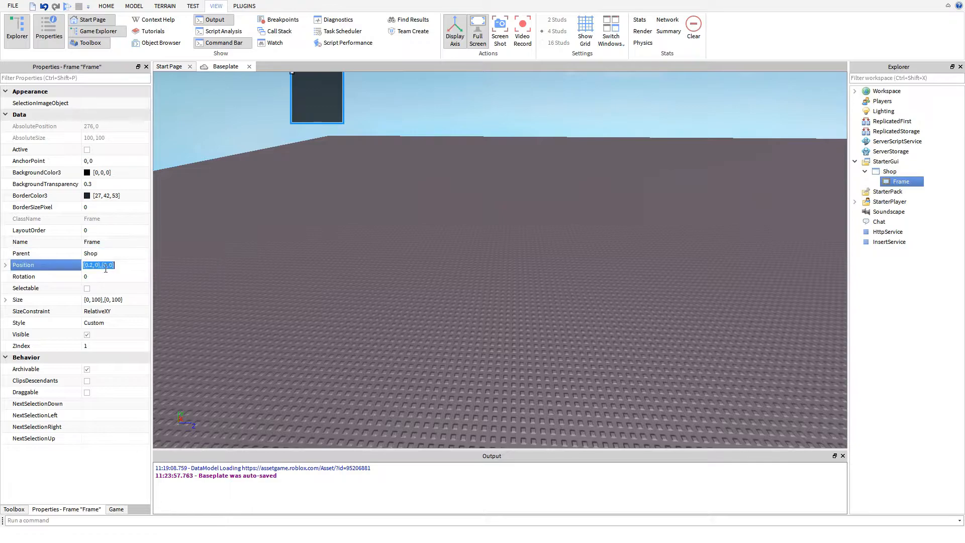
type(".2")
key("Return")
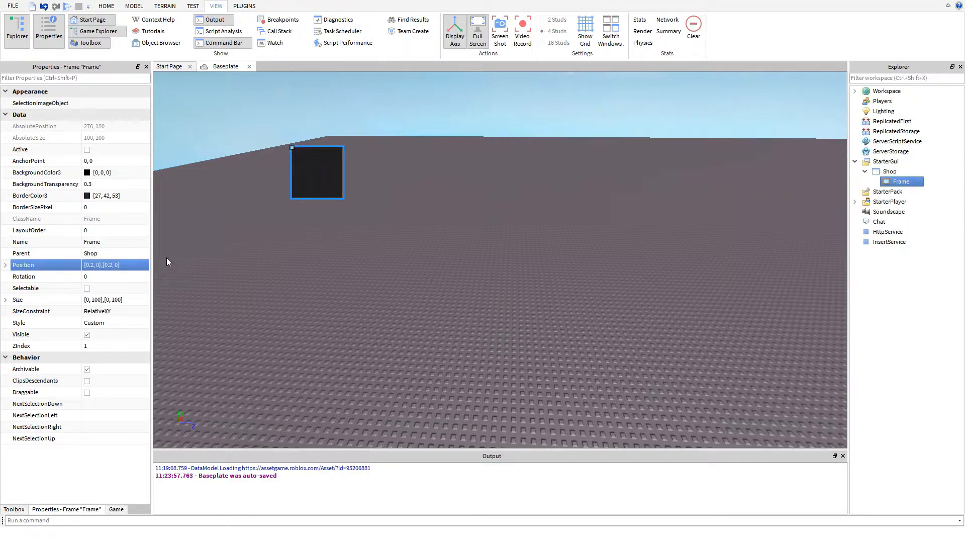
left_click(114, 267)
left_click(112, 268)
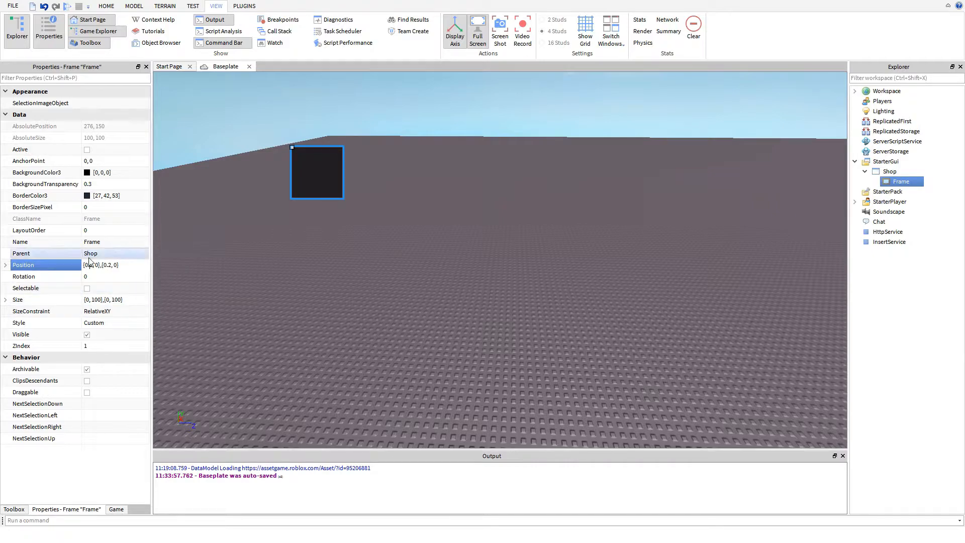
- Replace the frame's pixel dimensions with a scaled Size of {0.6, 0},{0.6, 0}
double_click(95, 300)
type("0")
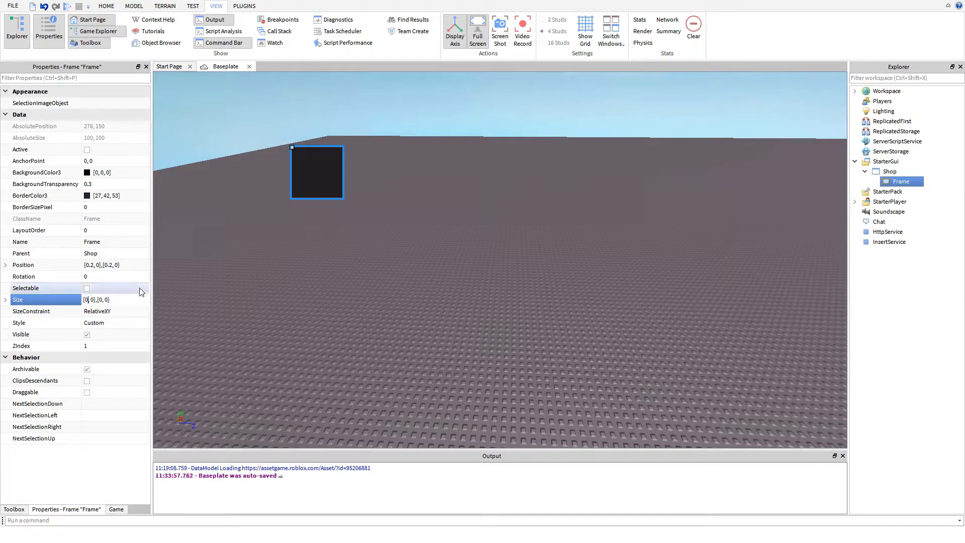
type(".6")
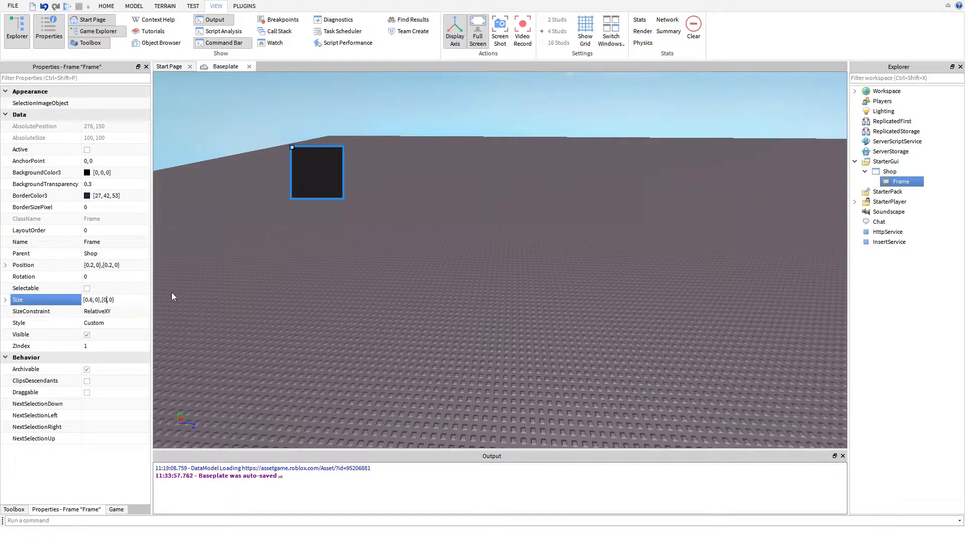
type(".6")
key("Return")
left_click(612, 189)
right_click_drag(612, 189, 593, 196)
- Rename the frame under Shop as MainFrame
left_click(900, 182)
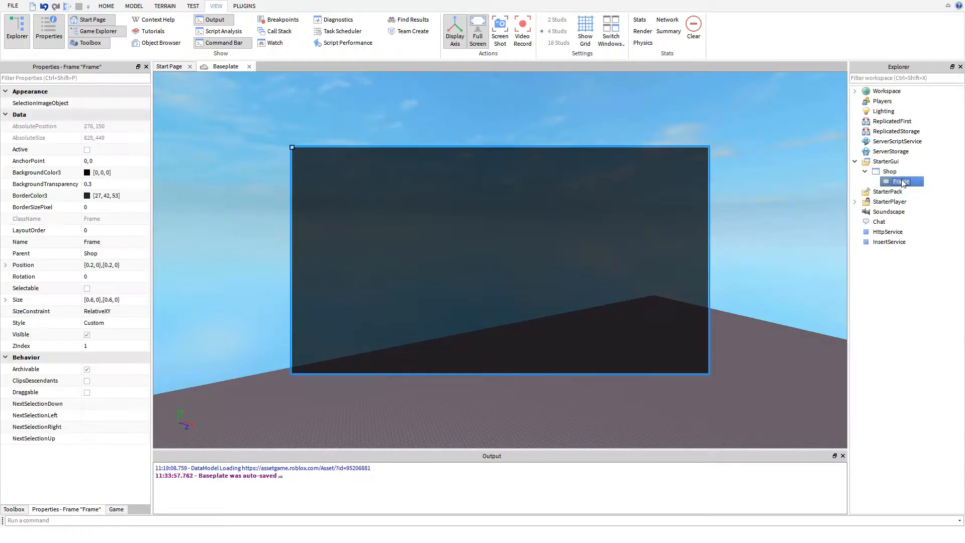
type("MainFrame")
key("Return")
- Insert a TextButton into the Shop ScreenGui and rename it Button
right_click(908, 174)
left_click(897, 163)
right_click(890, 169)
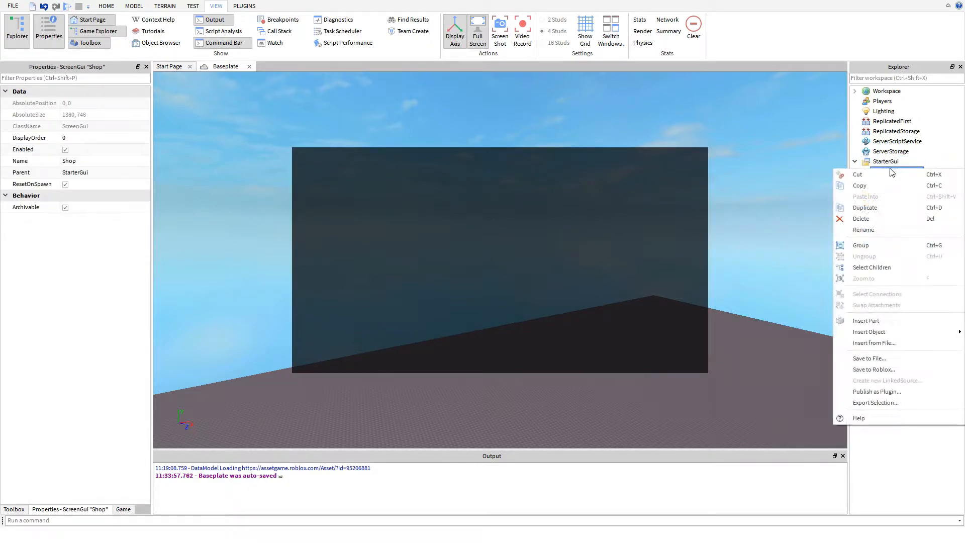
mouse_move(875, 333)
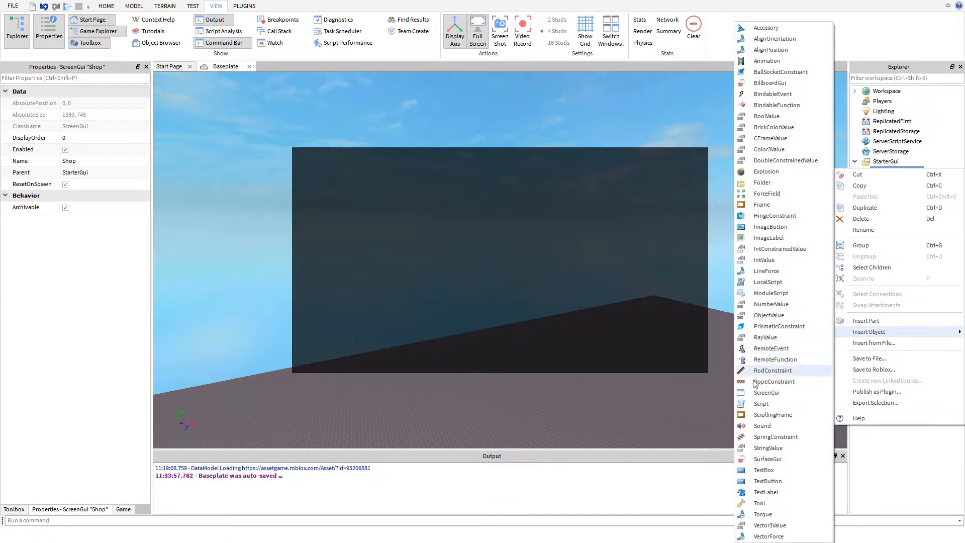
left_click(765, 481)
left_click(908, 192)
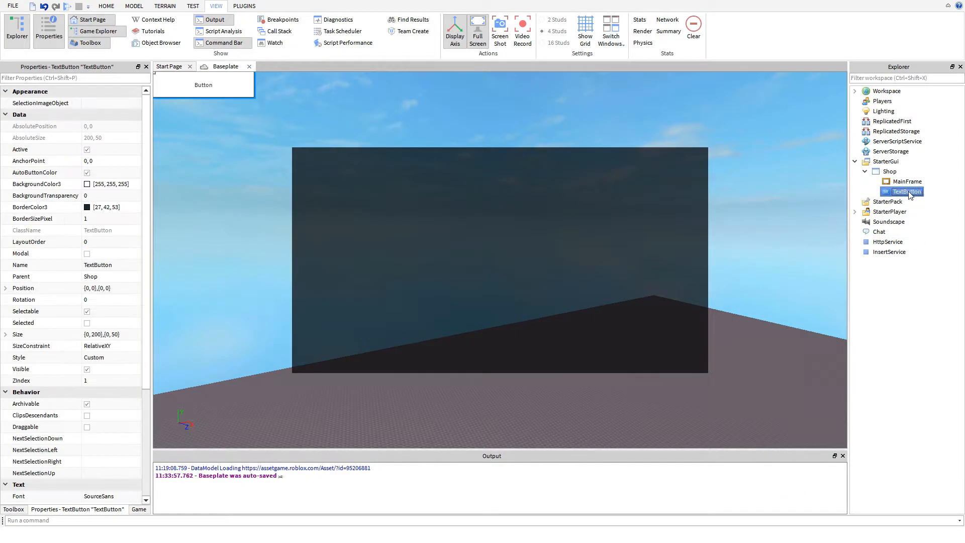
left_click(909, 192)
type("Button")
key("Return")
- Insert a LocalScript into the Button object and close its script editor to return to the Baseplate view
right_click(906, 194)
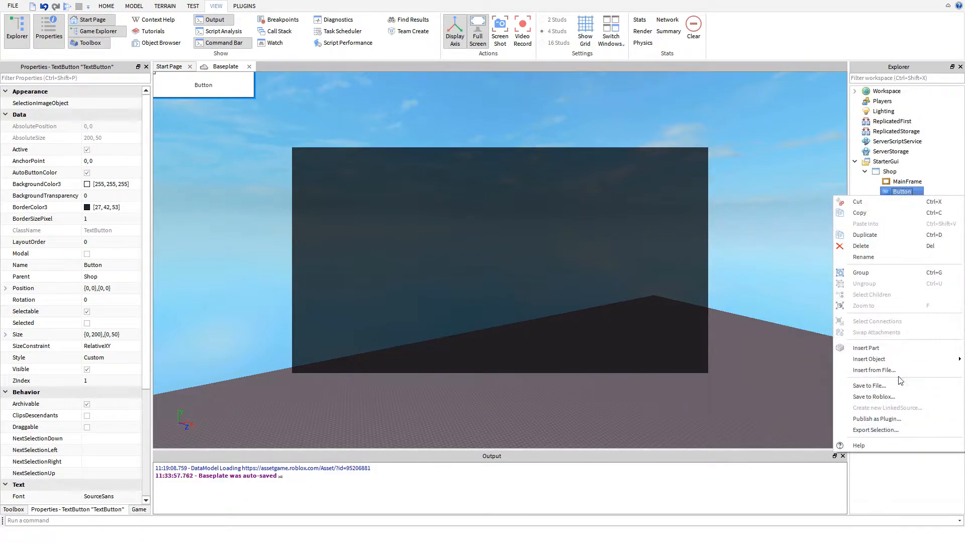
mouse_move(898, 363)
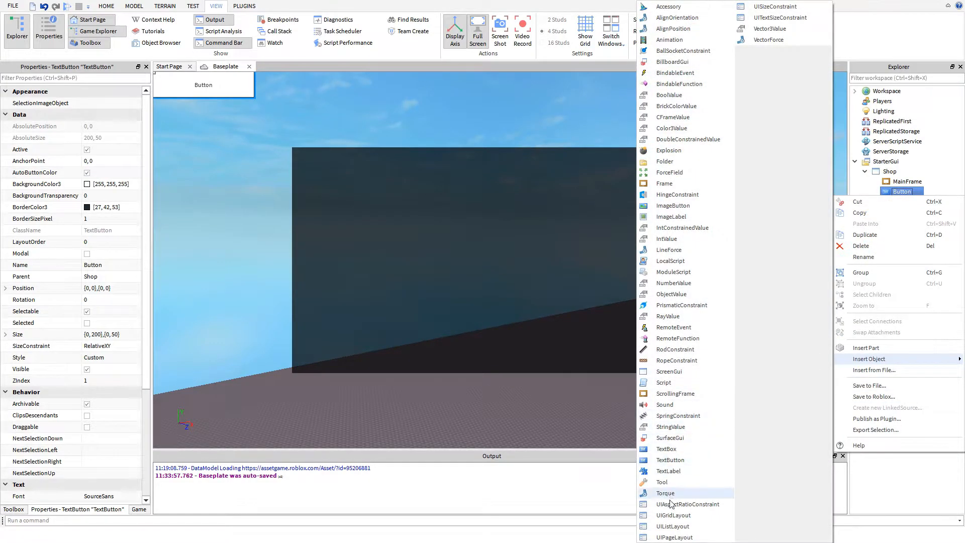
left_click(659, 261)
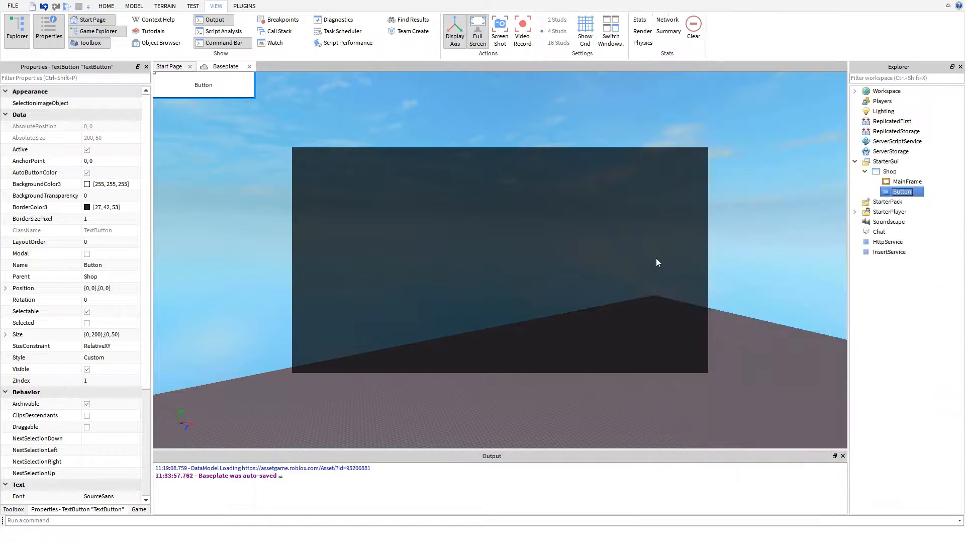
left_click(903, 192)
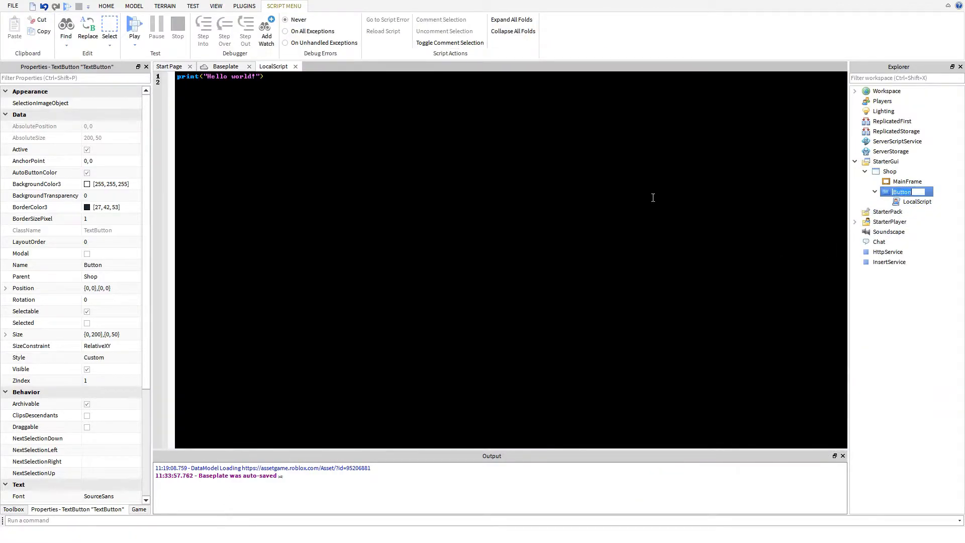
left_click(243, 65)
left_click(297, 67)
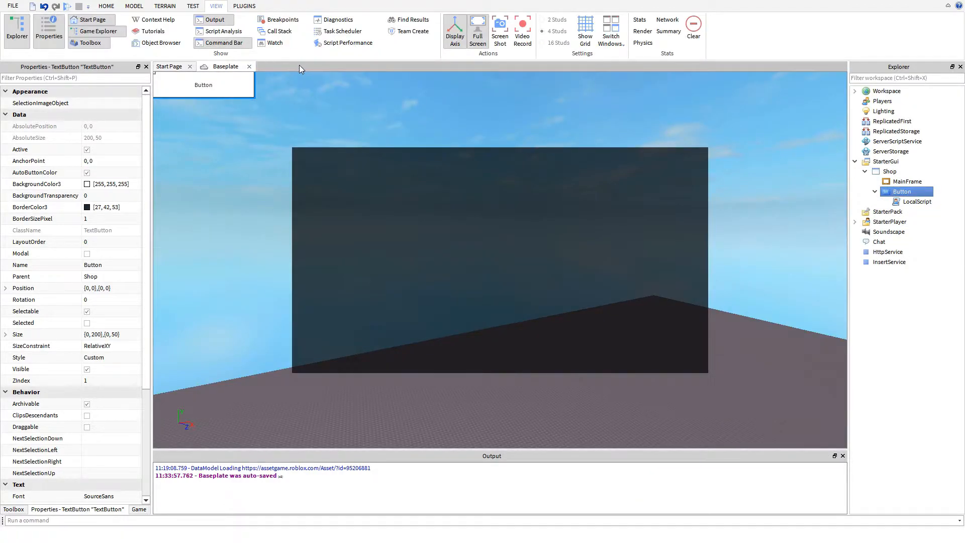
- Clear the button's pixel dimensions by setting its Size to {0, 0},{0, 0}
scroll(76, 404, "down", 1)
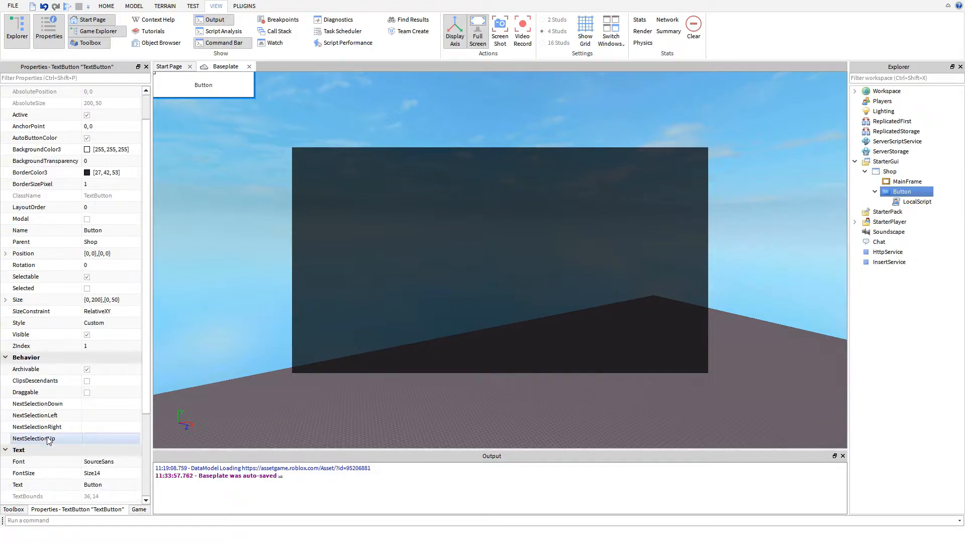
double_click(99, 301)
type("0")
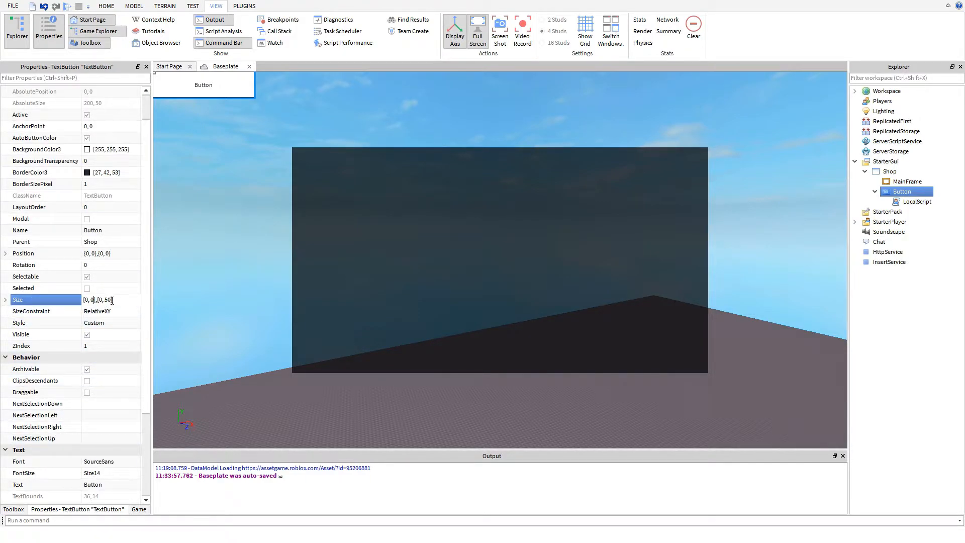
- Set the button's Position to {0.05, 0},{0.8, 0}
left_click(89, 253)
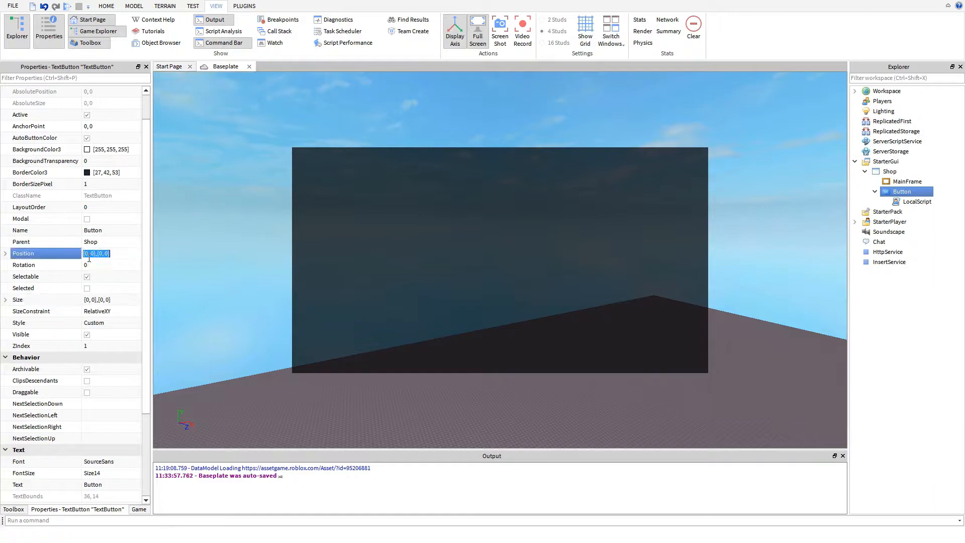
left_click(86, 254)
type(".05")
type(".8")
key("Return")
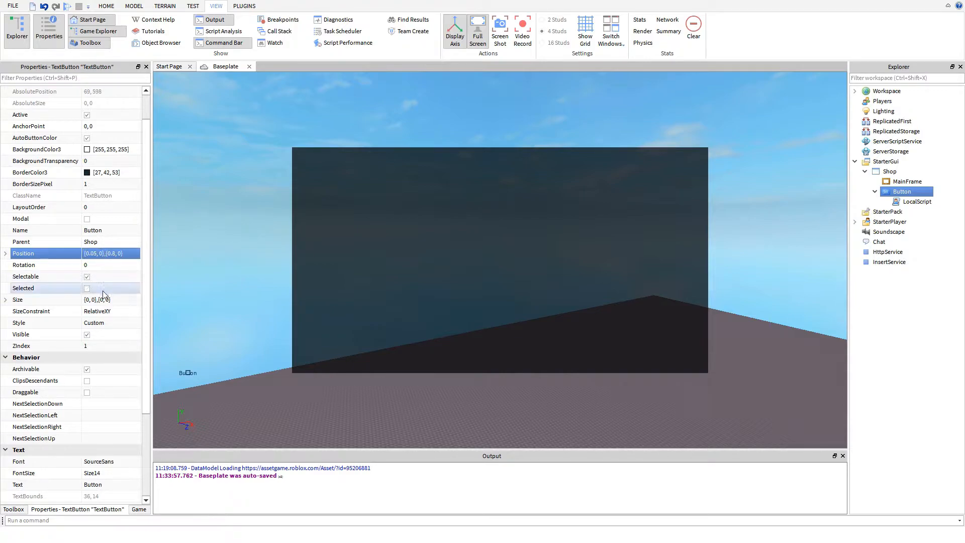
- Set the button's Size to {0.2, 0},{0.1, 0} and narrow its width scale to 0.1
left_click(86, 302)
left_click(86, 301)
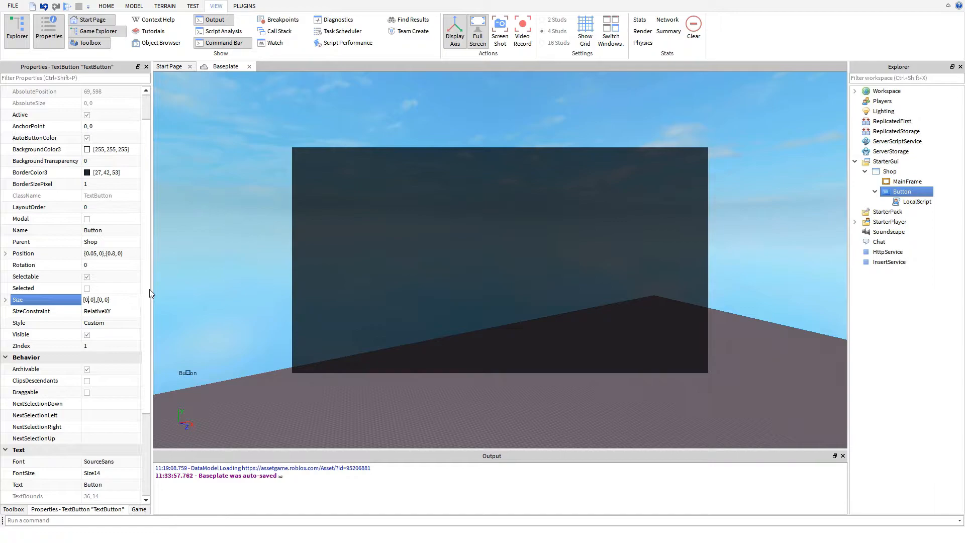
type(".2")
type(".1")
key("Return")
left_click(89, 299)
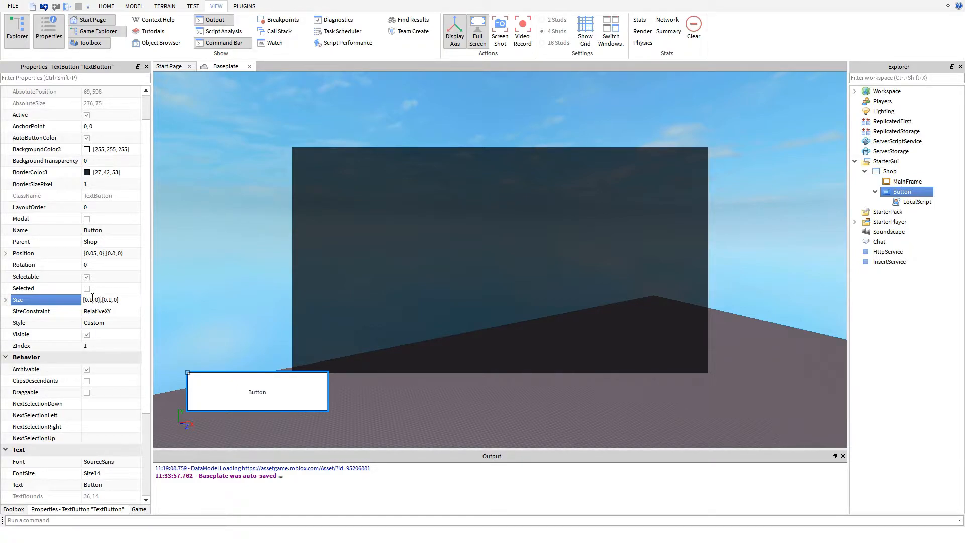
key("Return")
- Try a height scale of 0.05 in the button's Size
left_click(110, 299)
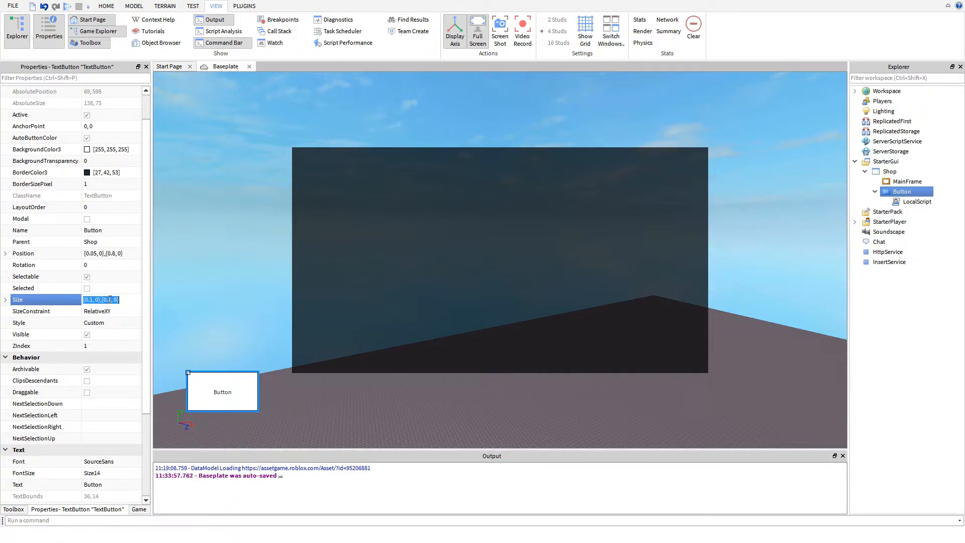
left_click(109, 300)
type("05")
key("Return")
- Set the button's height scale to 0.075, giving a Size of {0.1, 0},{0.075, 0}
left_click(134, 299)
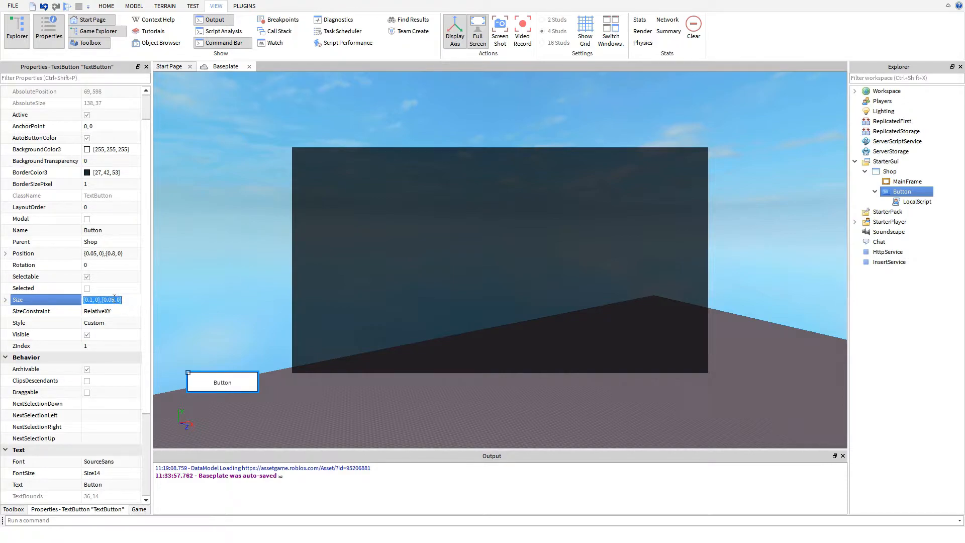
type("7")
key("Return")
scroll(23, 327, "down", 1)
scroll(22, 328, "down", 1)
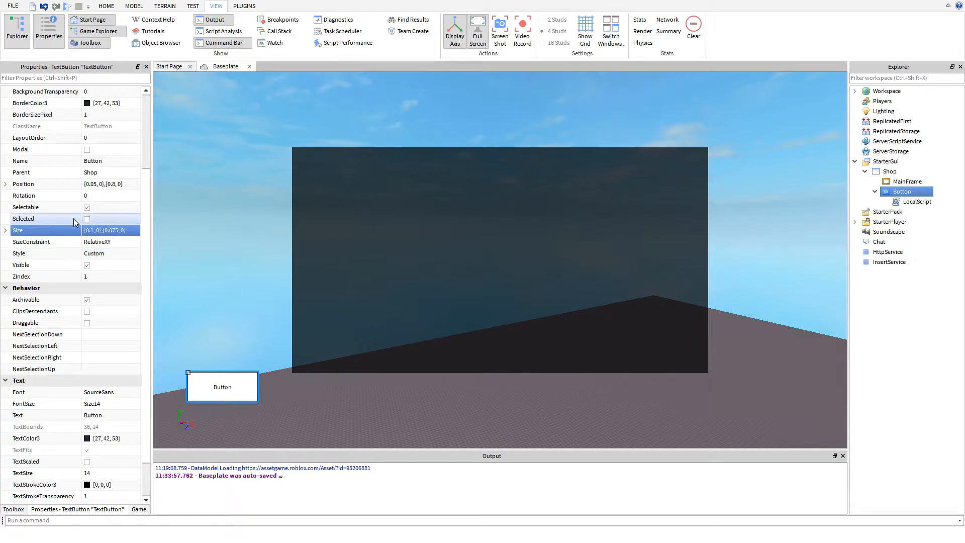
- Set the button's BackgroundColor3 to dark green [0, 85, 0] after trying other basic colors
scroll(77, 151, "up", 3)
left_click(45, 184)
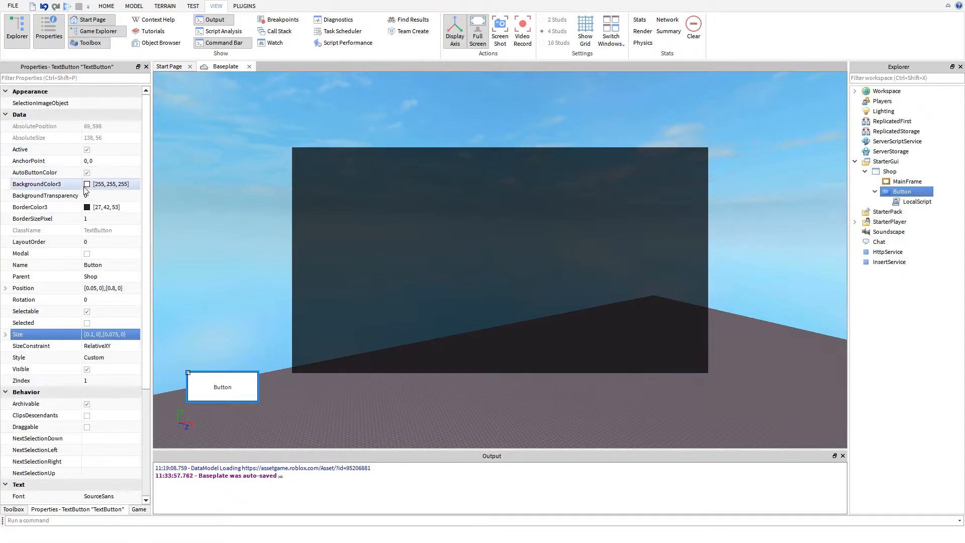
left_click(87, 184)
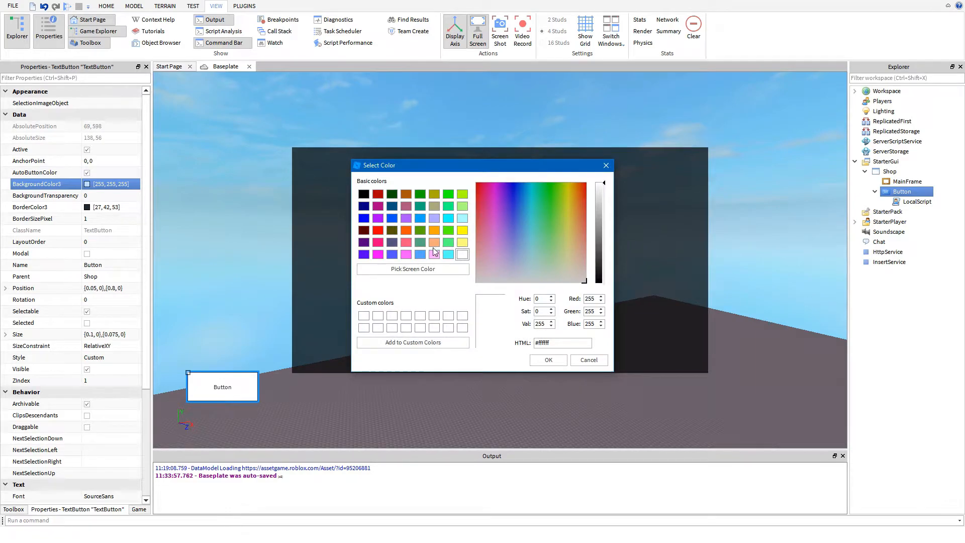
left_click(420, 194)
left_click(392, 194)
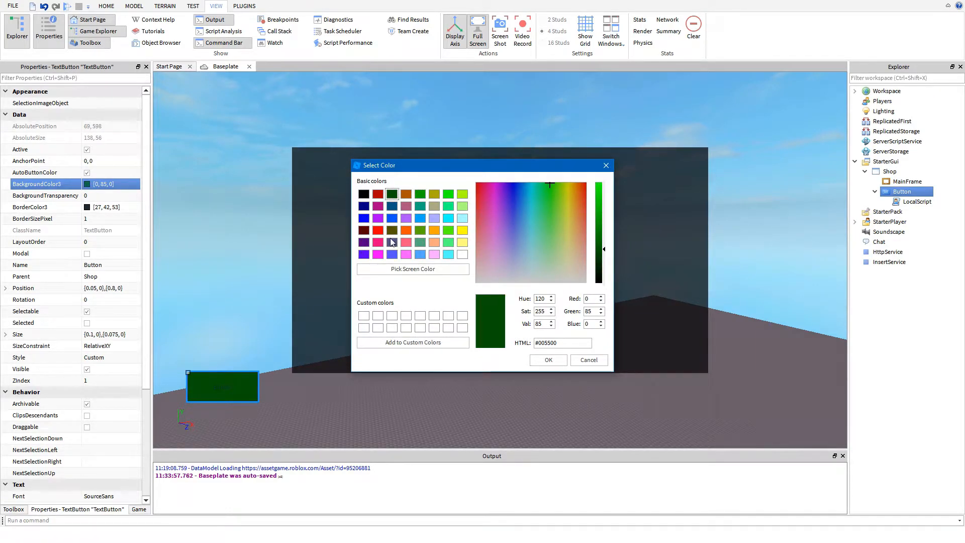
left_click(377, 194)
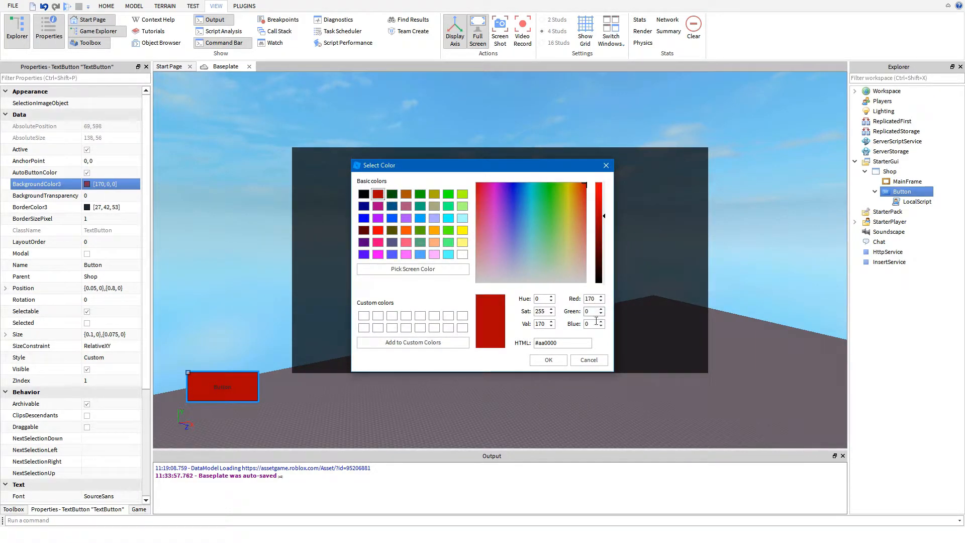
left_click(392, 194)
left_click(549, 360)
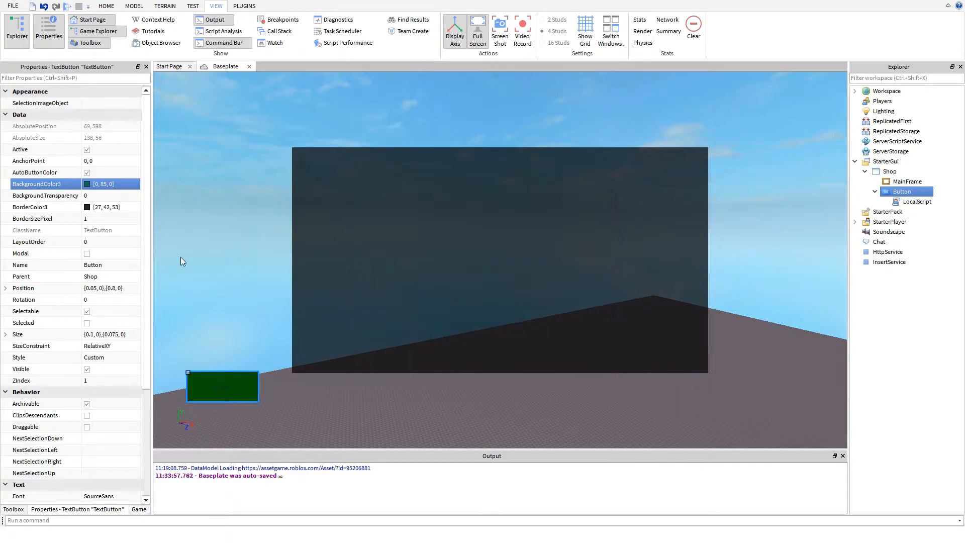
- Remove the button's border by setting its BorderSizePixel to 0
left_click(94, 219)
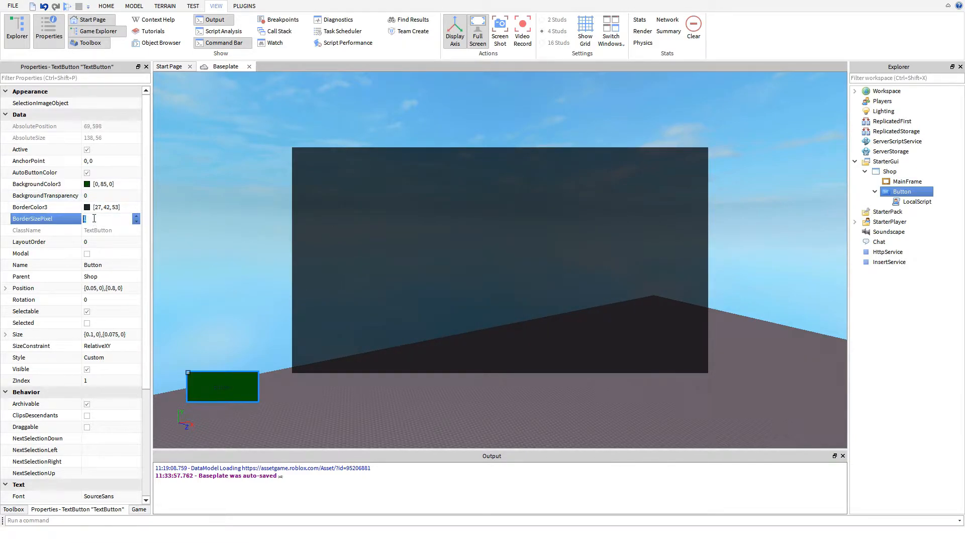
type("0")
key("Return")
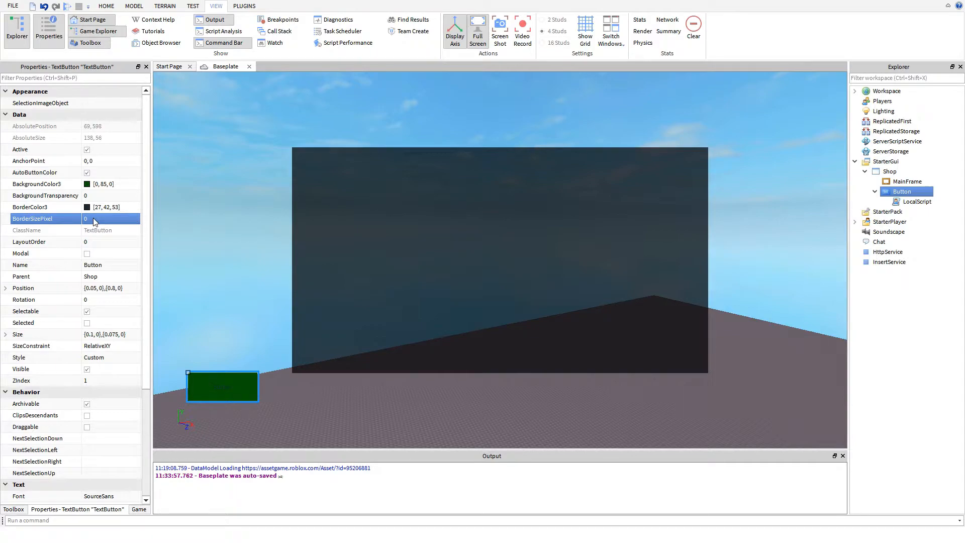
- Change the button's displayed Text to "Shop"
scroll(41, 237, "down", 4)
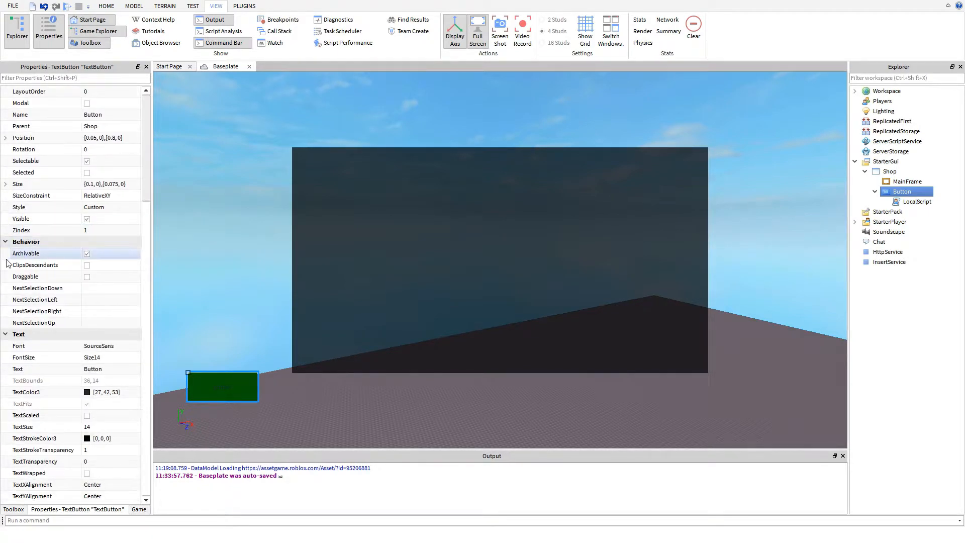
left_click(103, 370)
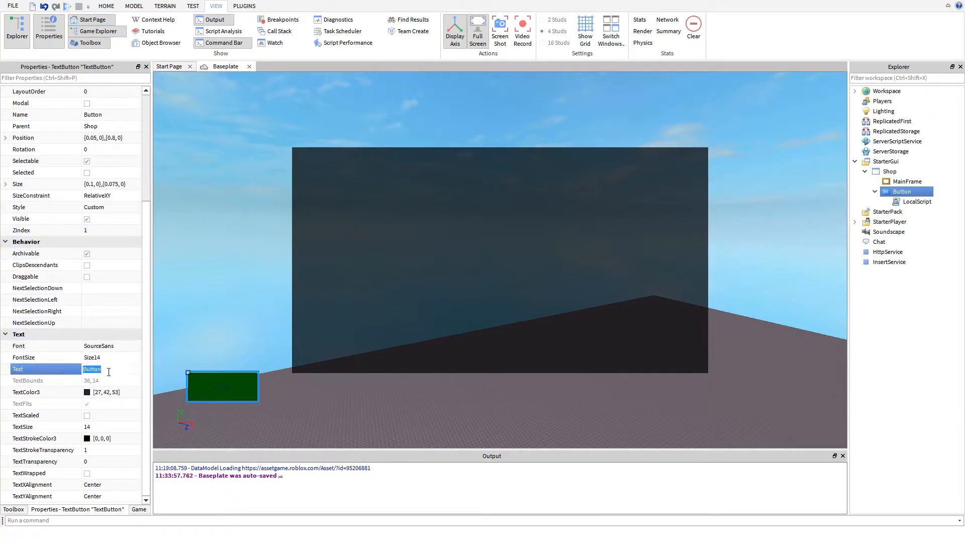
key("ctrl+s")
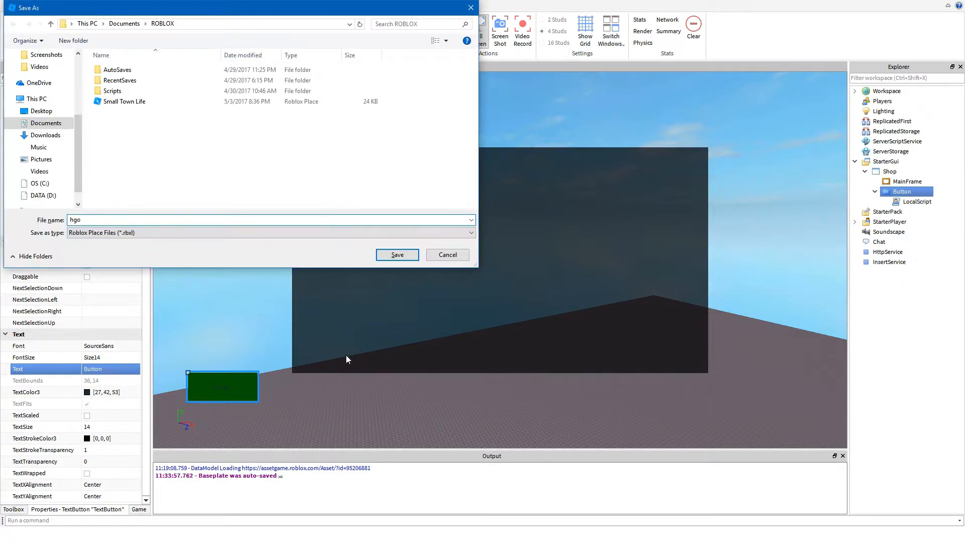
left_click(446, 255)
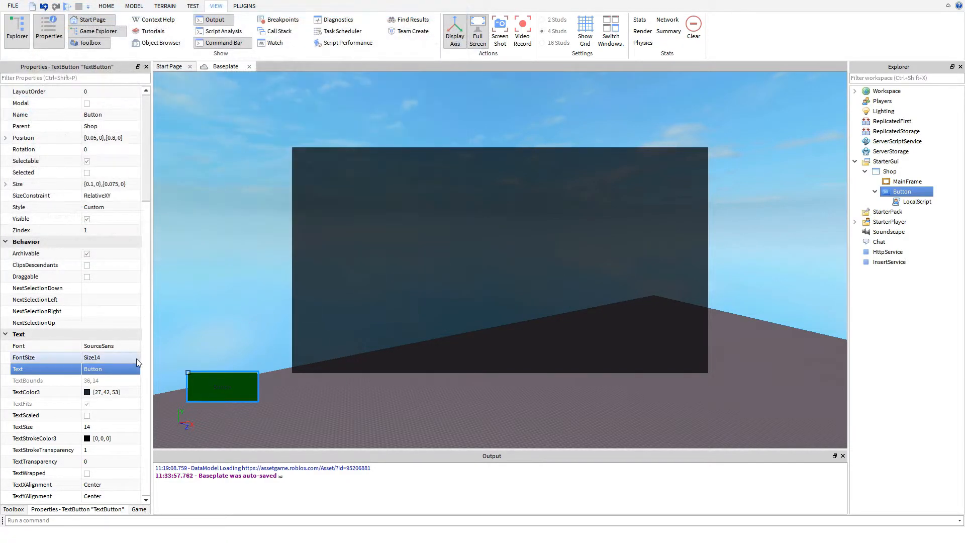
left_click(101, 370)
type("Shop")
key("Return")
- Make the button's text white [255, 255, 255] and enable TextScaled so it fills the button
left_click(88, 394)
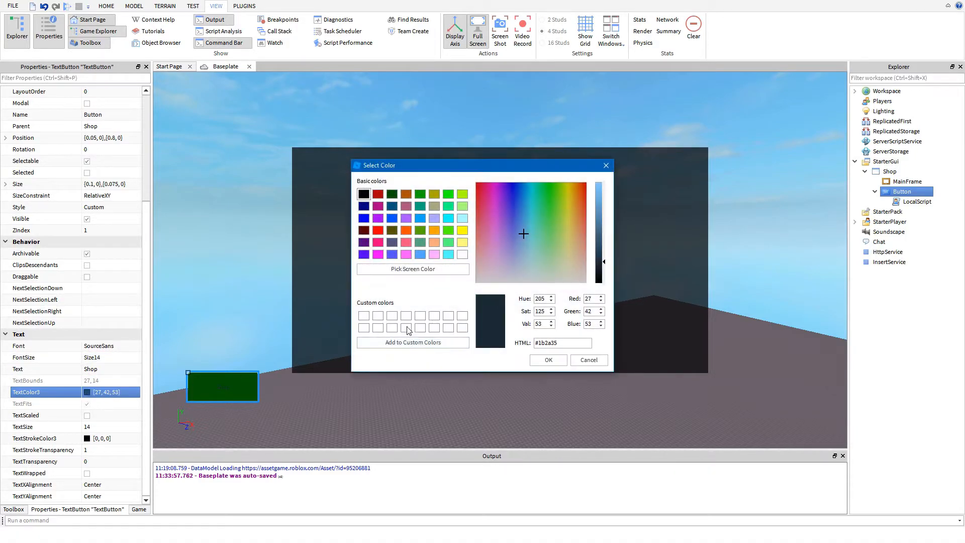
left_click(405, 317)
left_click(549, 360)
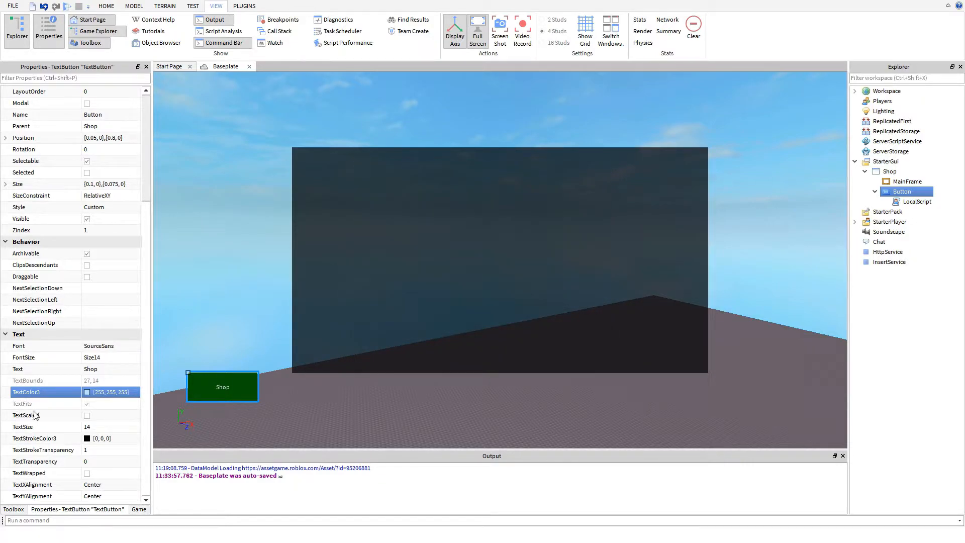
left_click(87, 416)
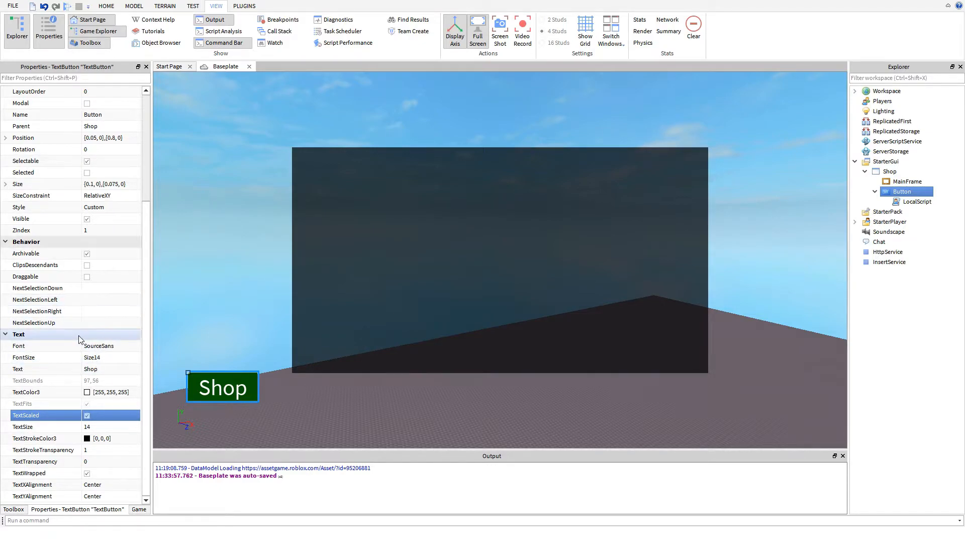
left_click(282, 313)
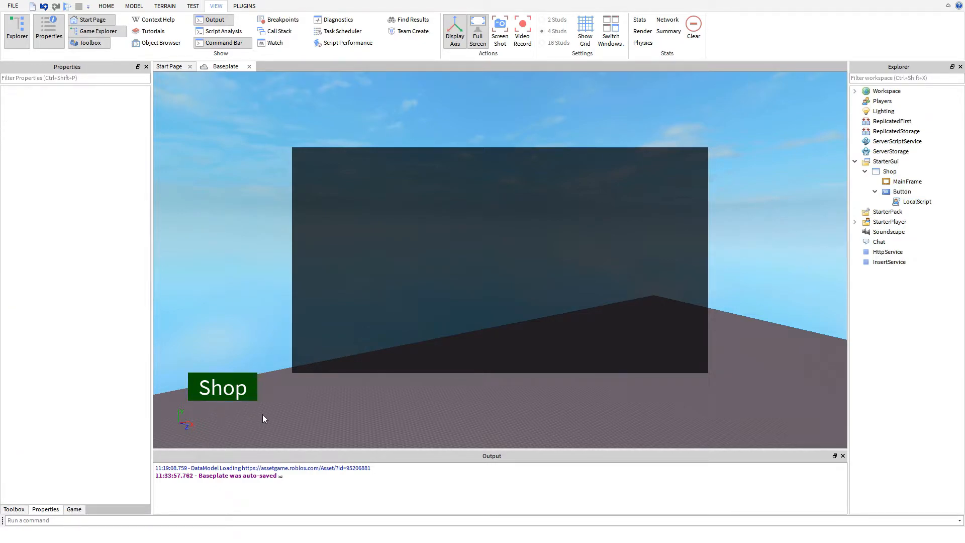
- Review how MainFrame, Button and its LocalScript are nested inside the Shop GUI
left_click(902, 191)
left_click(915, 201)
left_click(905, 193)
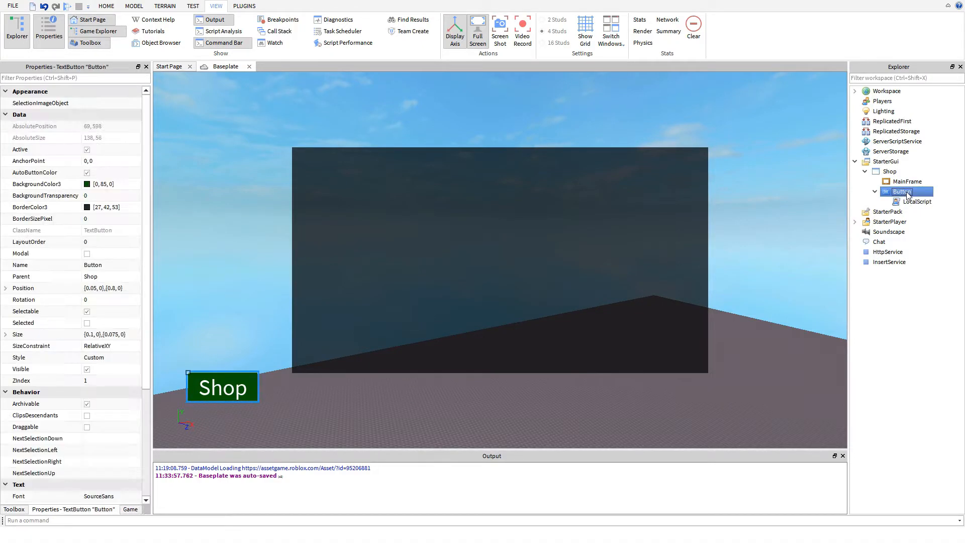
left_click(907, 181)
left_click(905, 191)
left_click(907, 182)
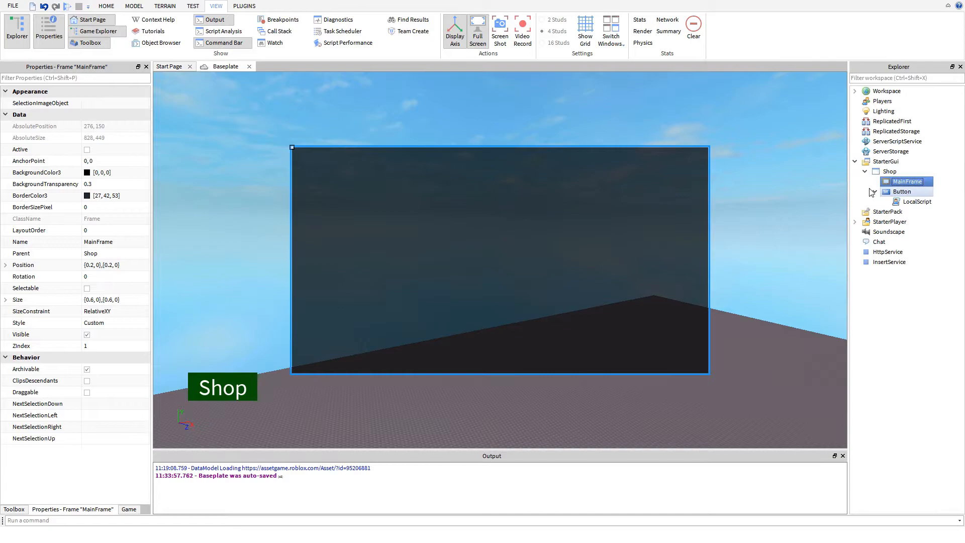
left_click(902, 173)
left_click(902, 182)
left_click(875, 191)
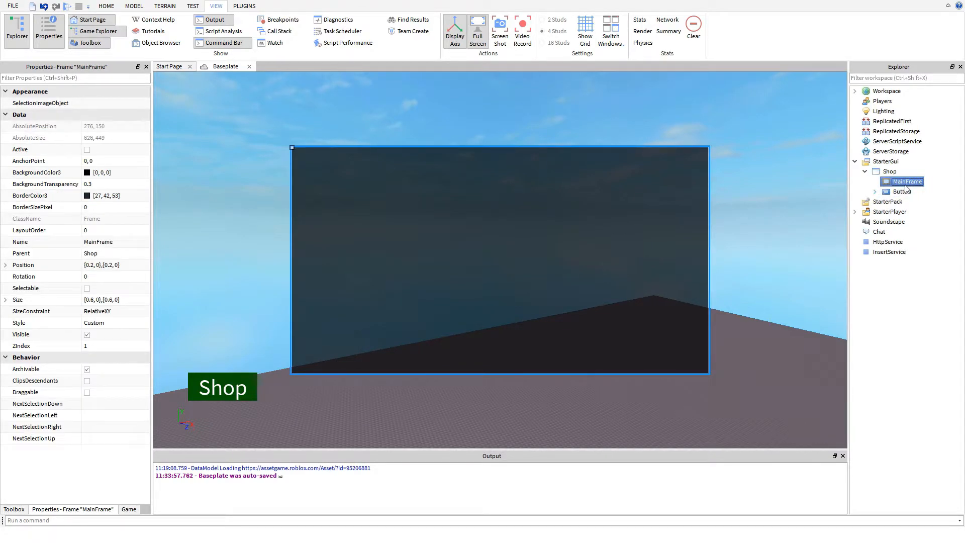
left_click(876, 192)
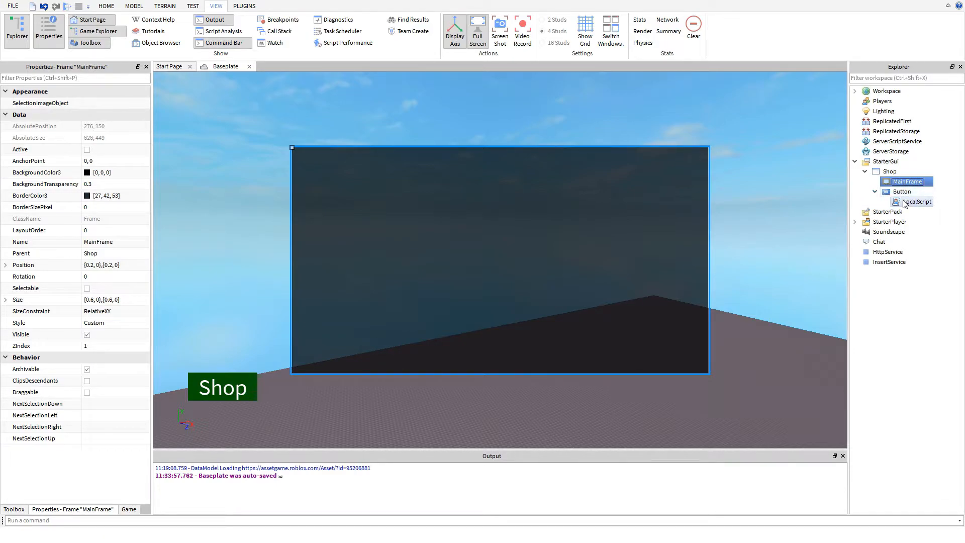
- Open the button's LocalScript and replace its default code with an empty script.Parent.MouseButton1Click:connect(function() … end) handler
left_click(910, 202)
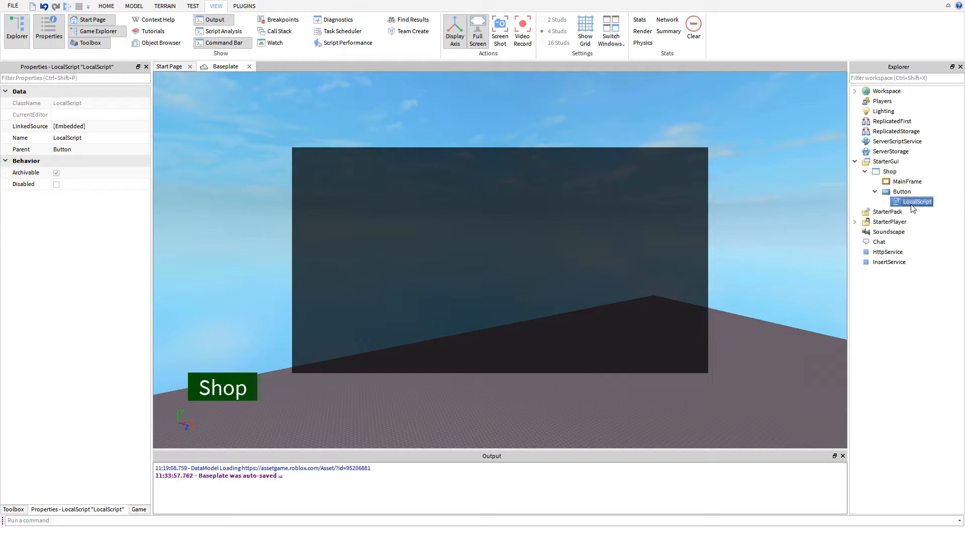
double_click(912, 202)
key("ctrl+a")
key("BackSpace")
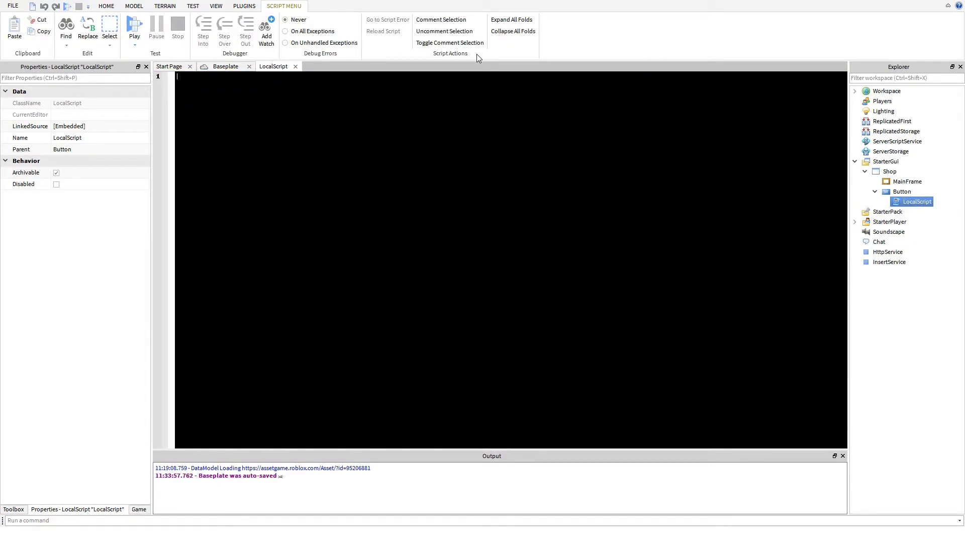
type("scr")
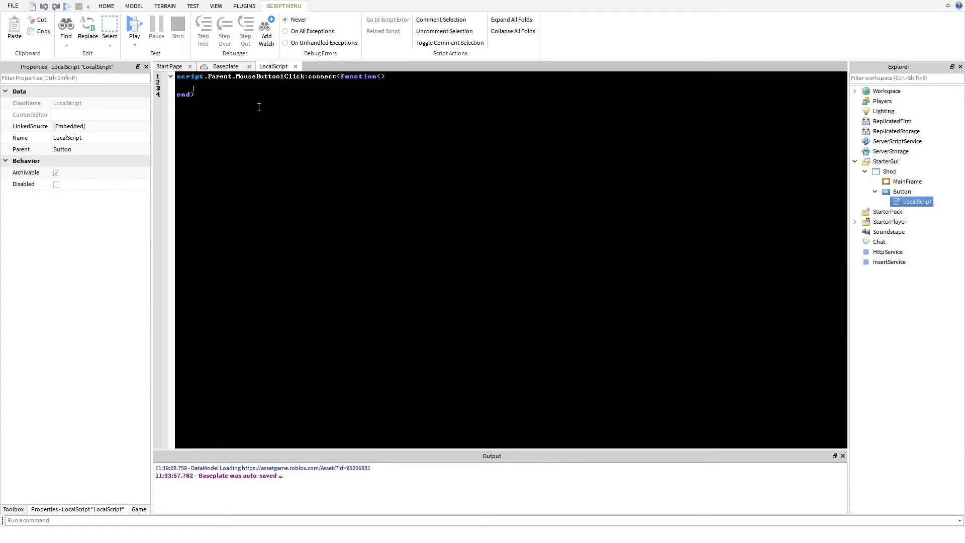
key("ctrl+a")
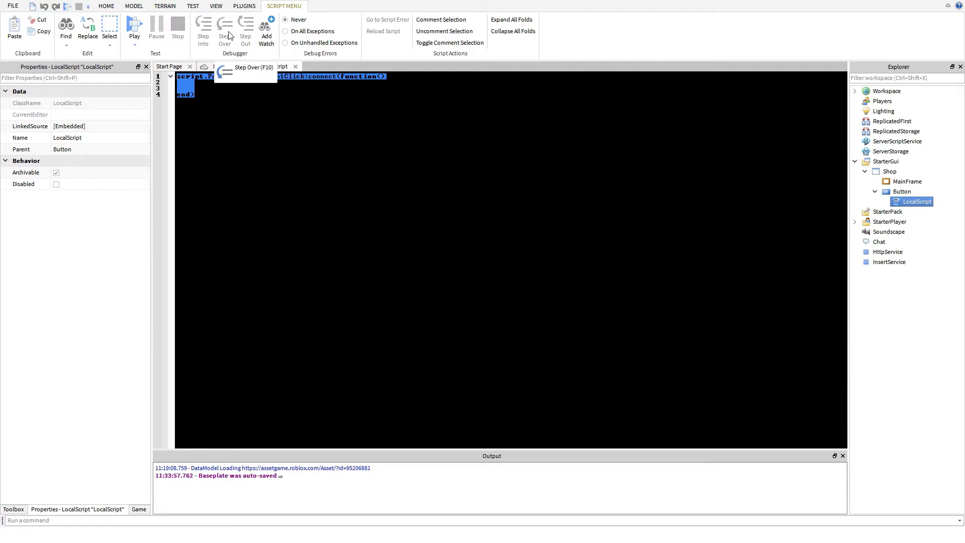
left_click(327, 144)
key("ctrl+a")
left_click(278, 120)
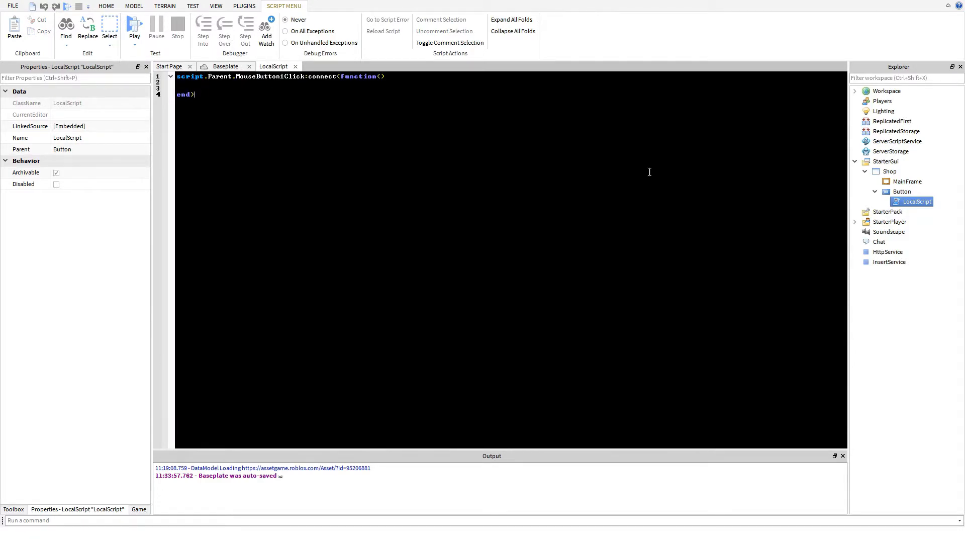
- Add the line script.Parent.Parent.MainFrame.Visible = true inside the click handler function
double_click(263, 79)
left_click(359, 82)
key("Return")
type("script.Parent.Parent.main")
key("Tab")
type(".Visible = true")
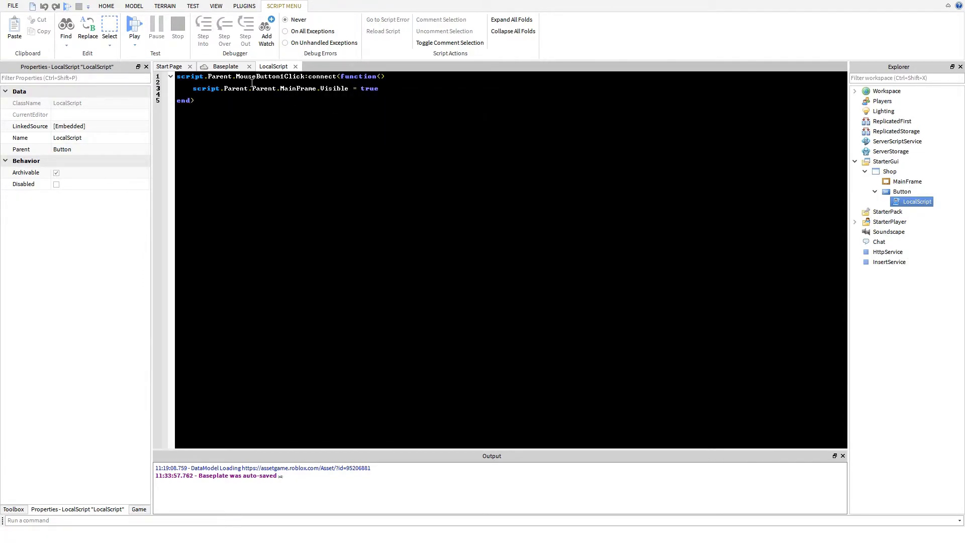
- Leave the script and insert a TextLabel into MainFrame
left_click(900, 183)
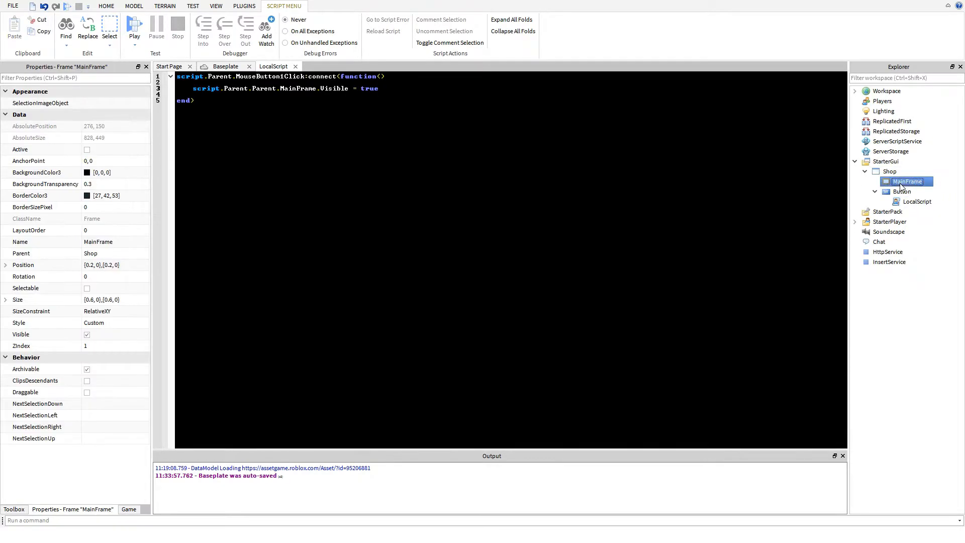
left_click(401, 92)
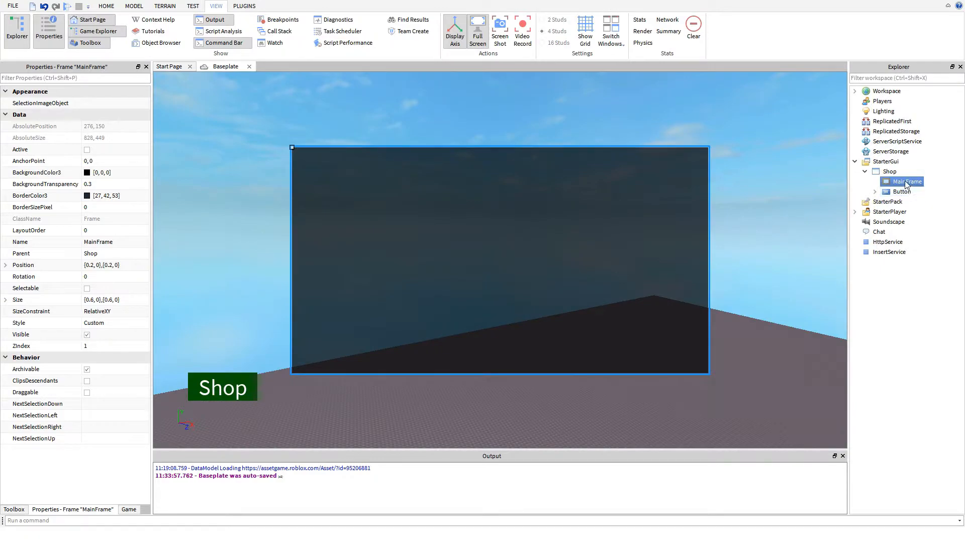
right_click(907, 184)
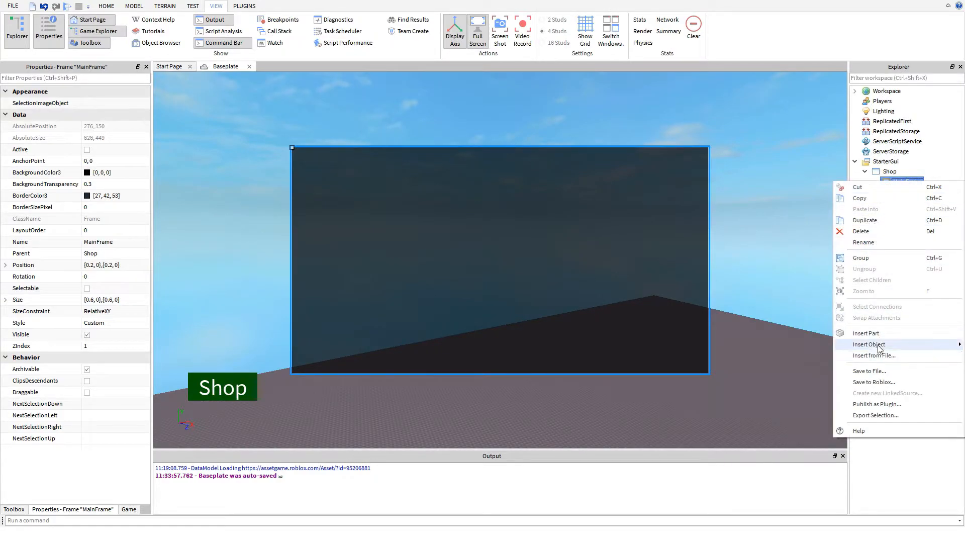
mouse_move(875, 344)
left_click(671, 471)
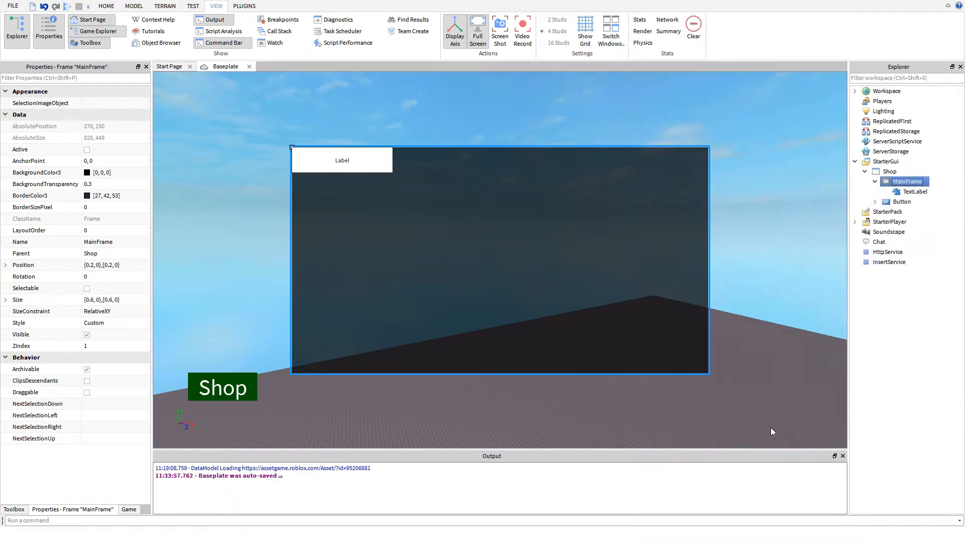
- Set the new TextLabel's Text to "Shop"
left_click(915, 193)
scroll(60, 251, "down", 3)
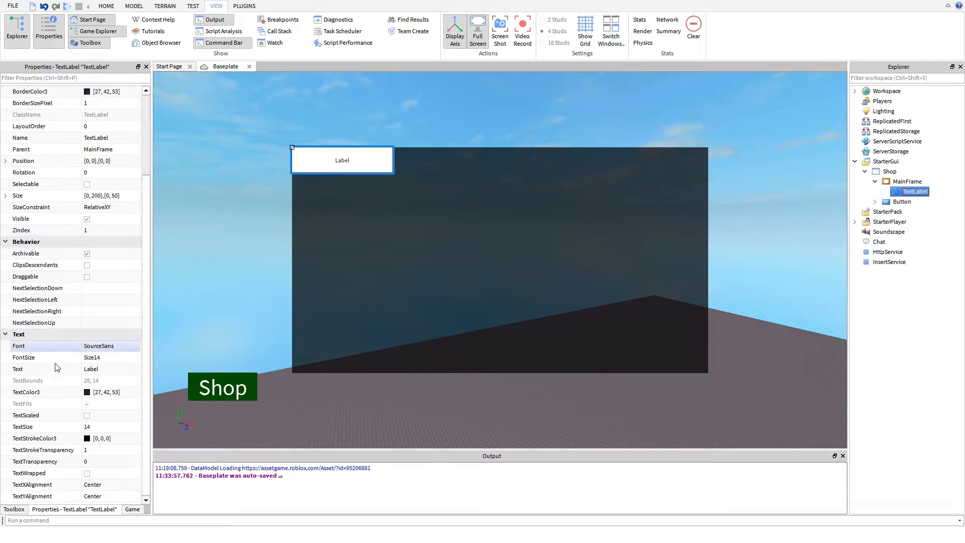
left_click(110, 373)
type("Shop")
key("Return")
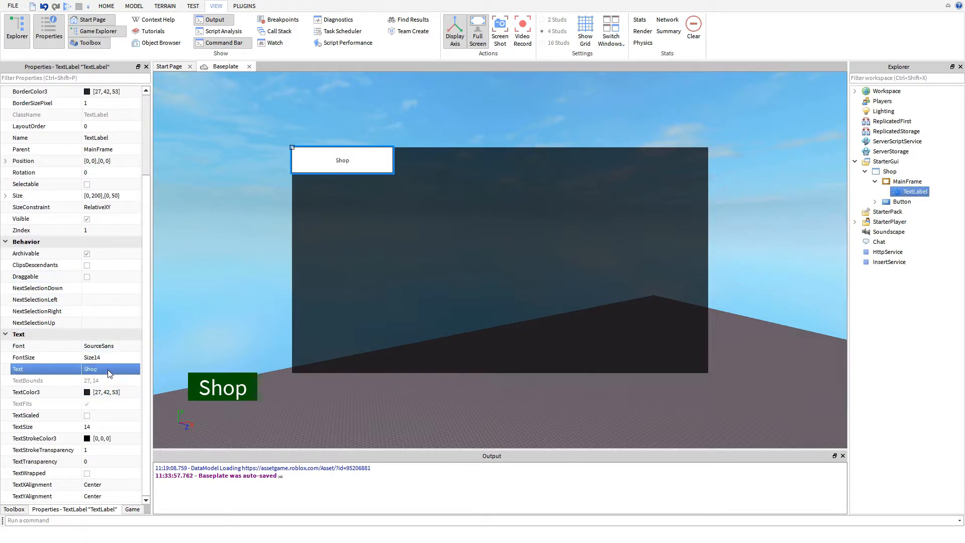
- Set the TextLabel's BorderSizePixel to 0 and its BackgroundTransparency to 1
scroll(99, 180, "up", 1)
scroll(98, 180, "up", 2)
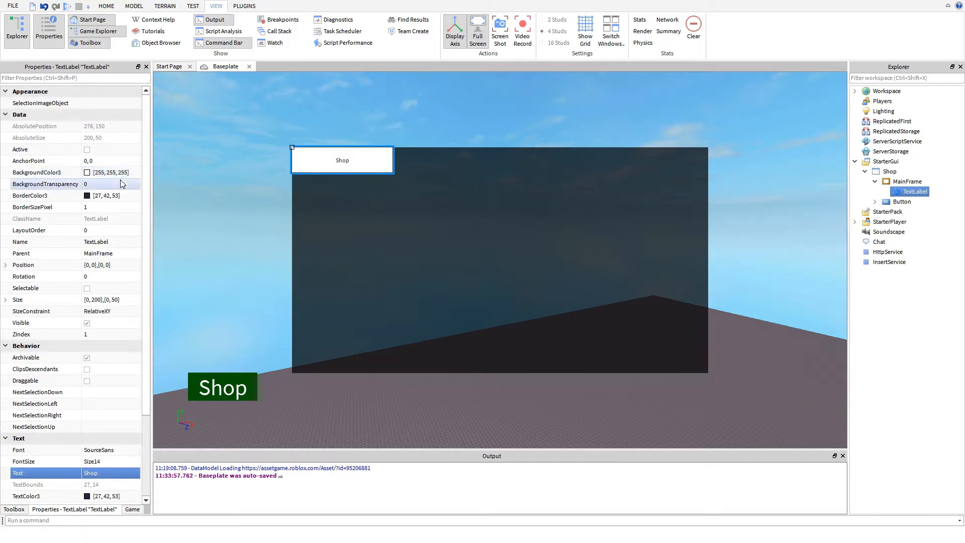
left_click(105, 208)
type("0")
key("Return")
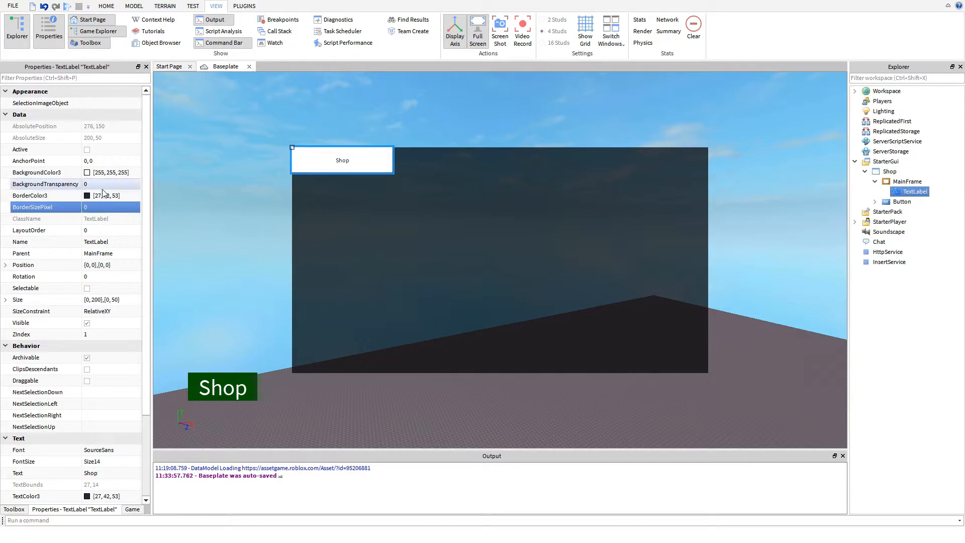
left_click(103, 185)
type("1")
key("Return")
- Set the "Shop" label's TextColor3 to white (255, 255, 255) and enable TextScaled
scroll(103, 191, "down", 3)
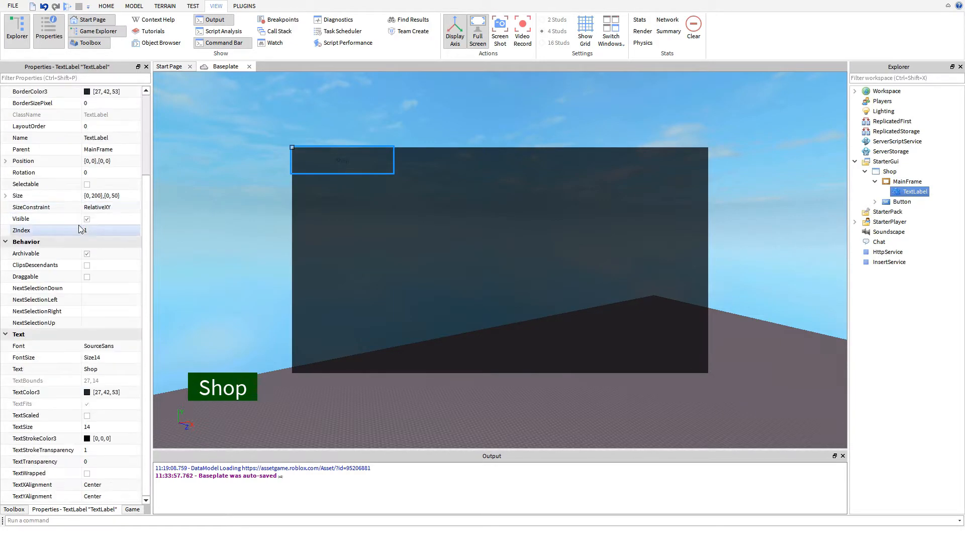
left_click(87, 392)
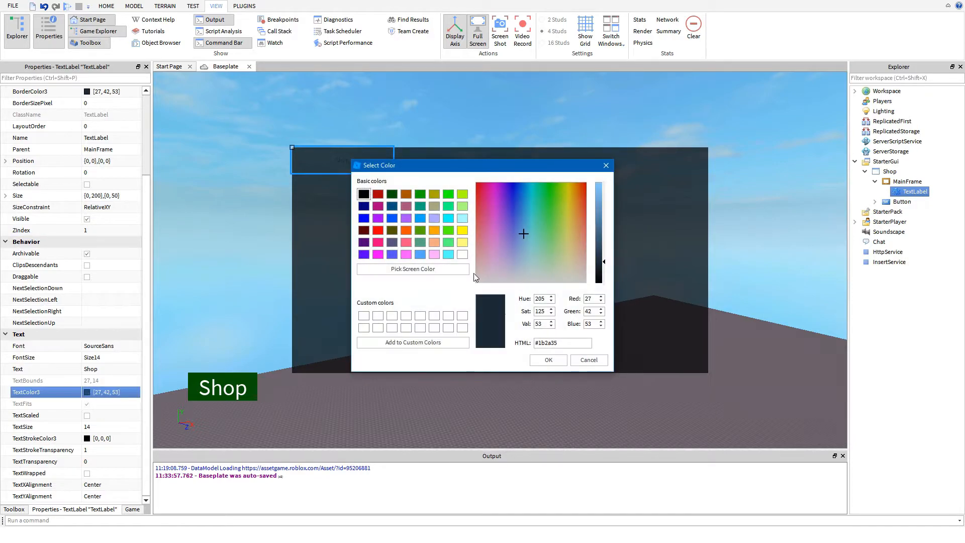
left_click(424, 327)
left_click(549, 360)
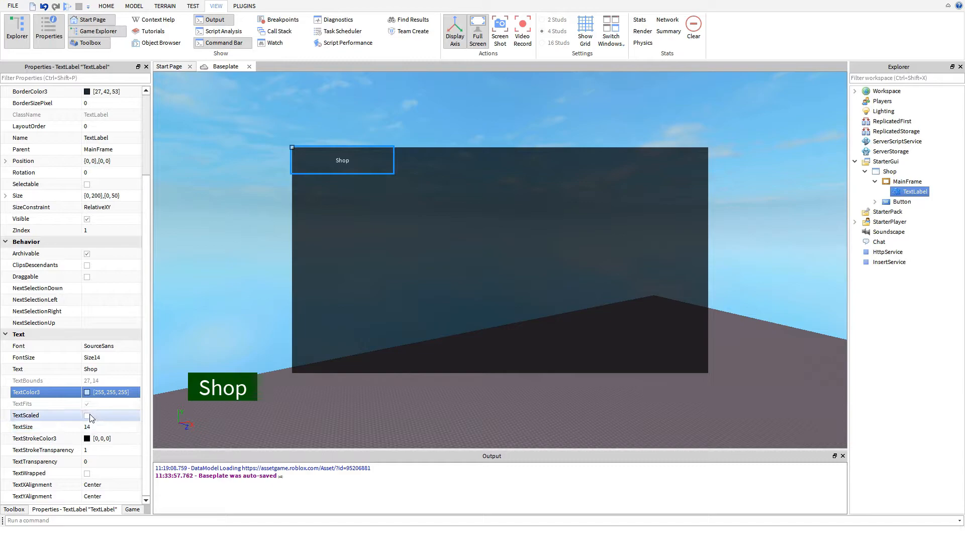
left_click(87, 415)
- Set the "Shop" label's Size to {0, 0},{0, 0}
double_click(98, 195)
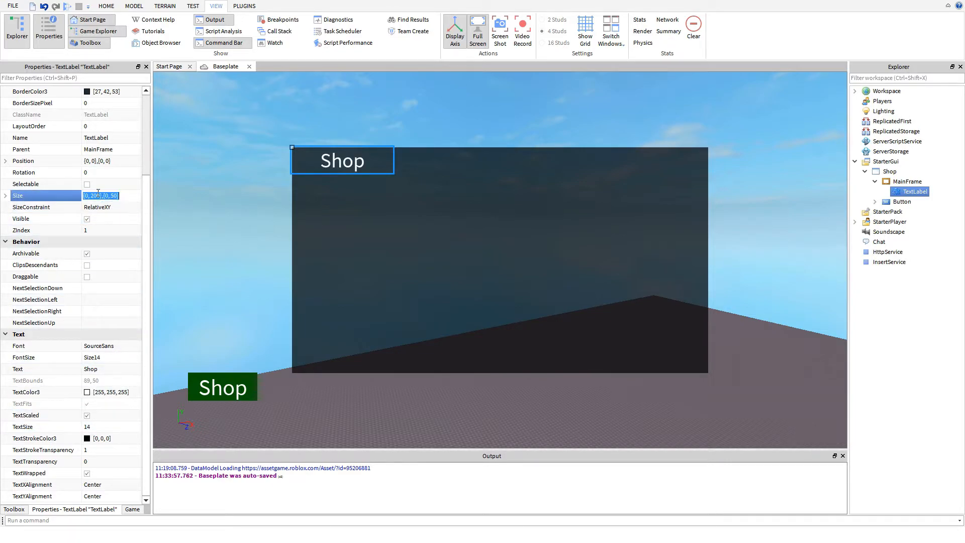
type("0")
left_click(120, 161)
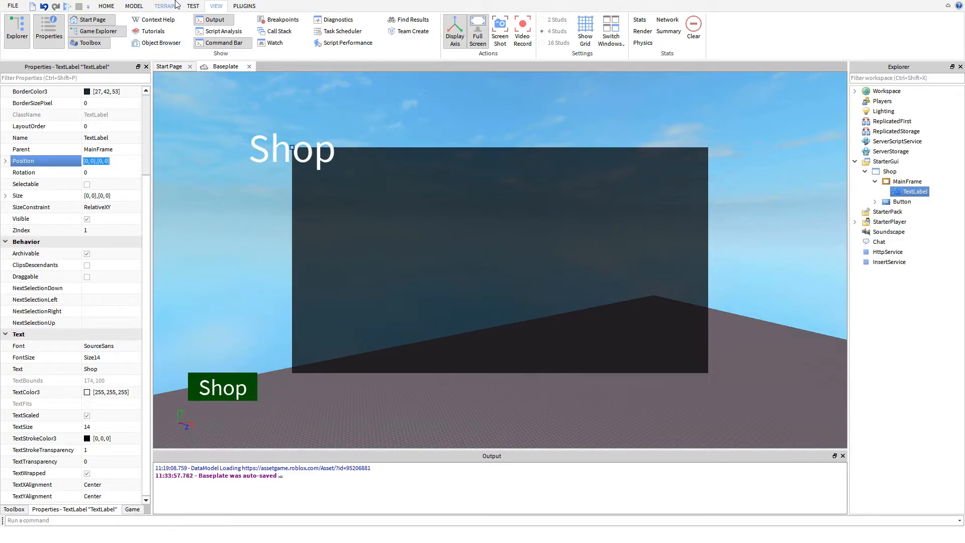
- Turn on the UI Editor and try to select the "Shop" label in the viewport
left_click(106, 5)
left_click(139, 6)
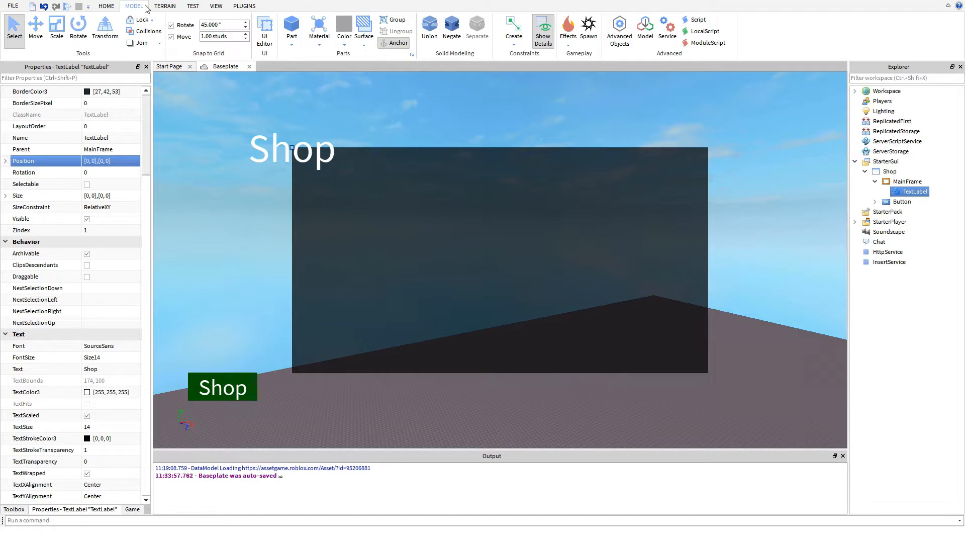
left_click(267, 31)
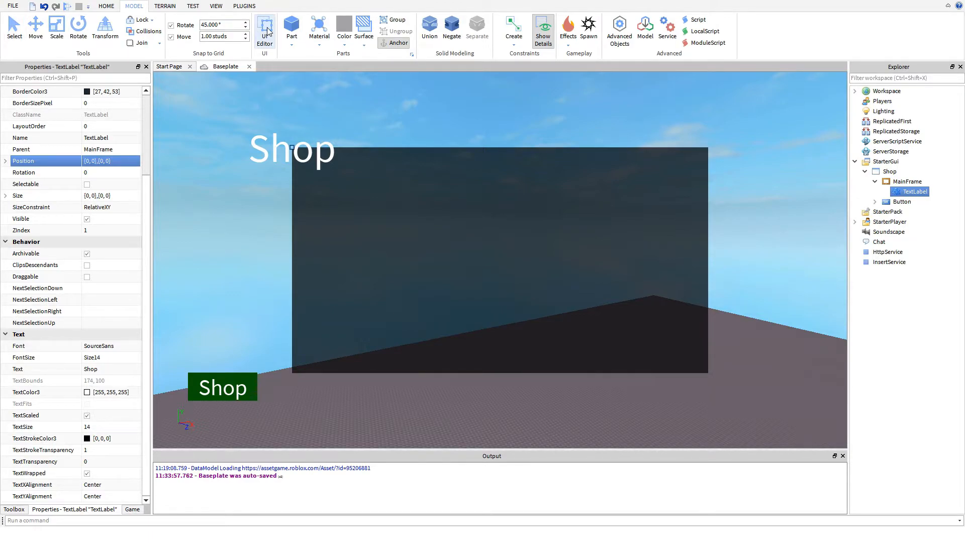
left_click(326, 158)
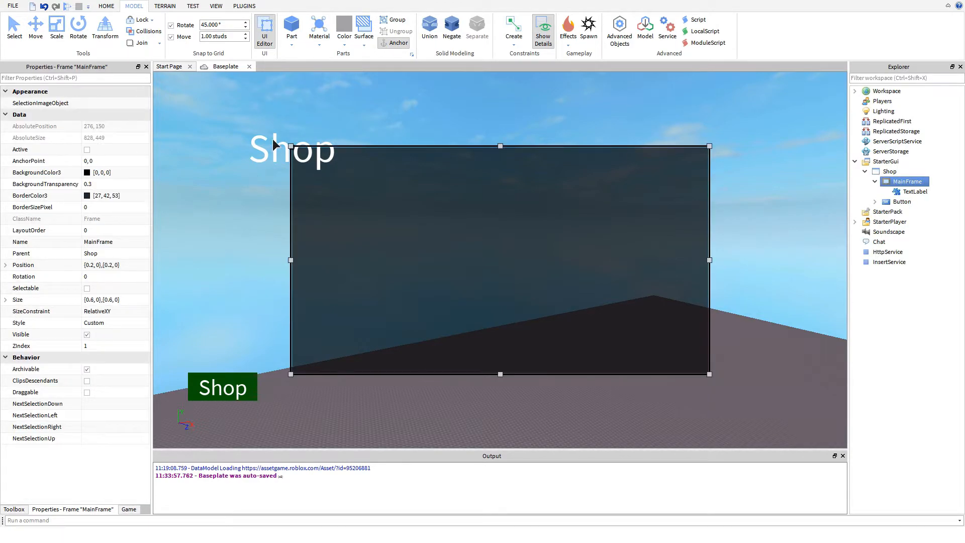
left_click(282, 149)
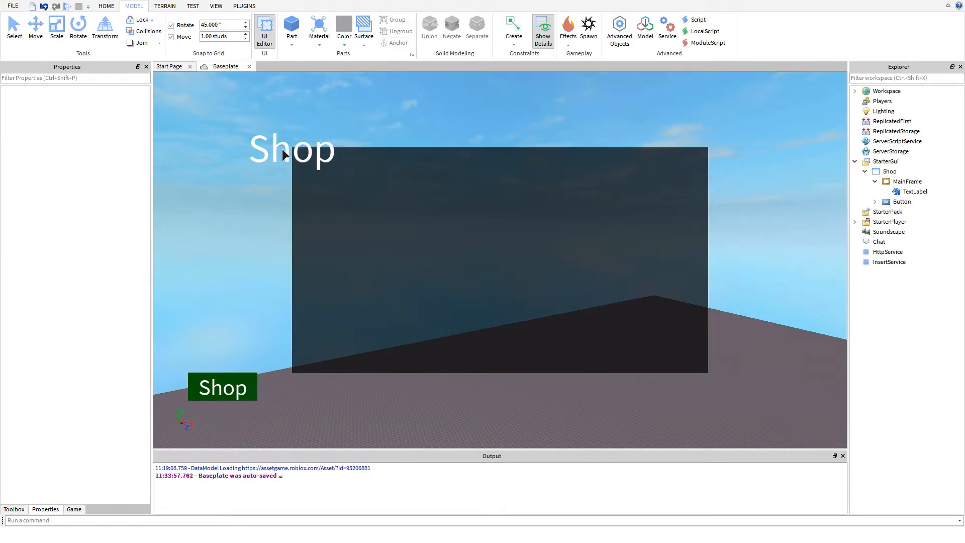
- Select the TextLabel under MainFrame and set its Size to {0.1, 0},{0.1, 0}
left_click(911, 192)
left_click(45, 300)
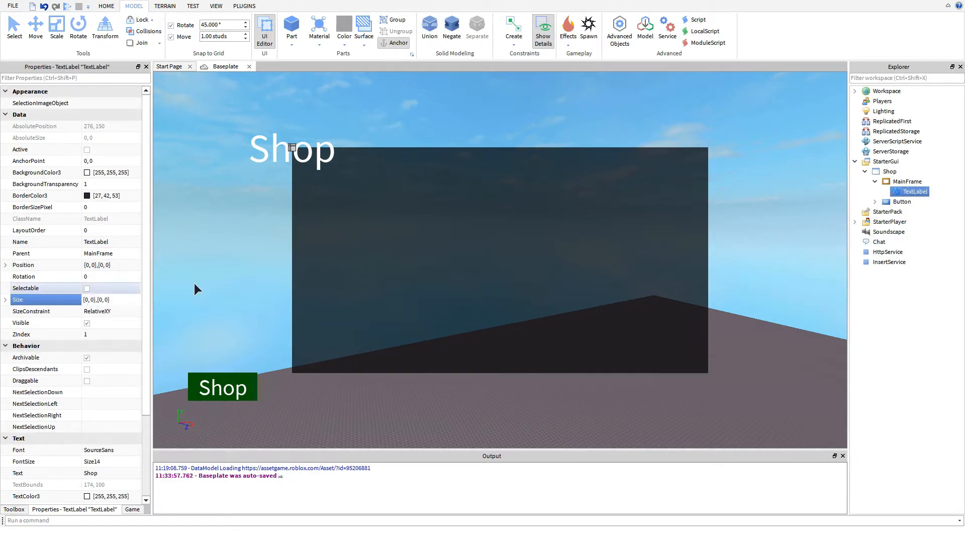
type(".1")
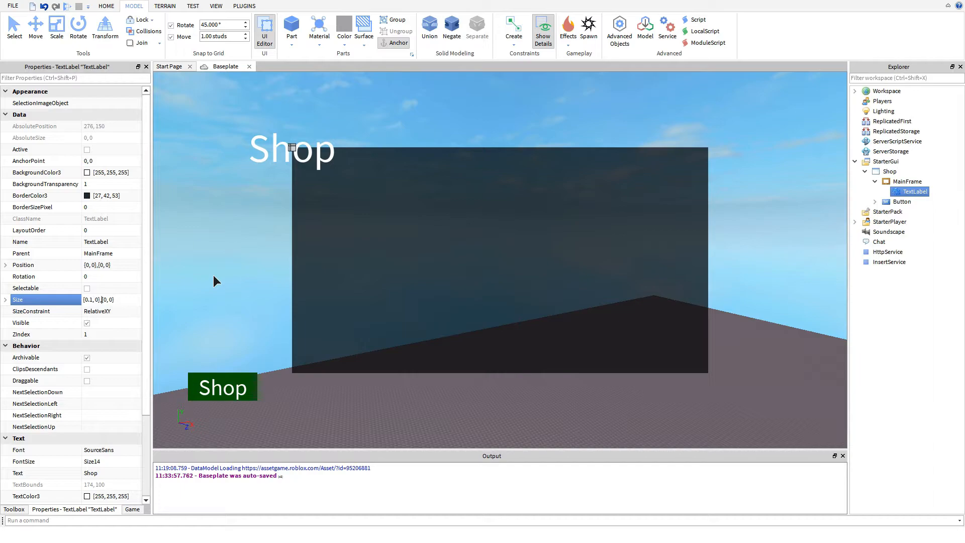
type(".1")
key("Return")
- Move the label to MainFrame's top centre at about {0.37, 0},{0, 0} and enlarge it to about {0.261, 0},{0.145, 0}
left_click_drag(317, 165, 589, 158)
mouse_move(533, 172)
left_mouse_down()
mouse_move(534, 186)
mouse_move(524, 170)
left_mouse_up()
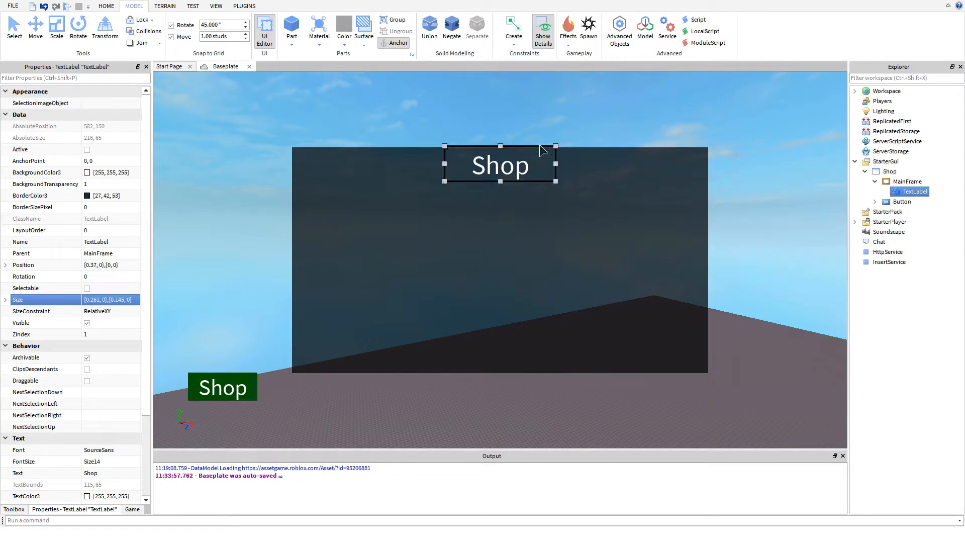
left_click(540, 157)
- Rename the TextLabel under MainFrame to "Label"
left_click(913, 191)
left_click(908, 193)
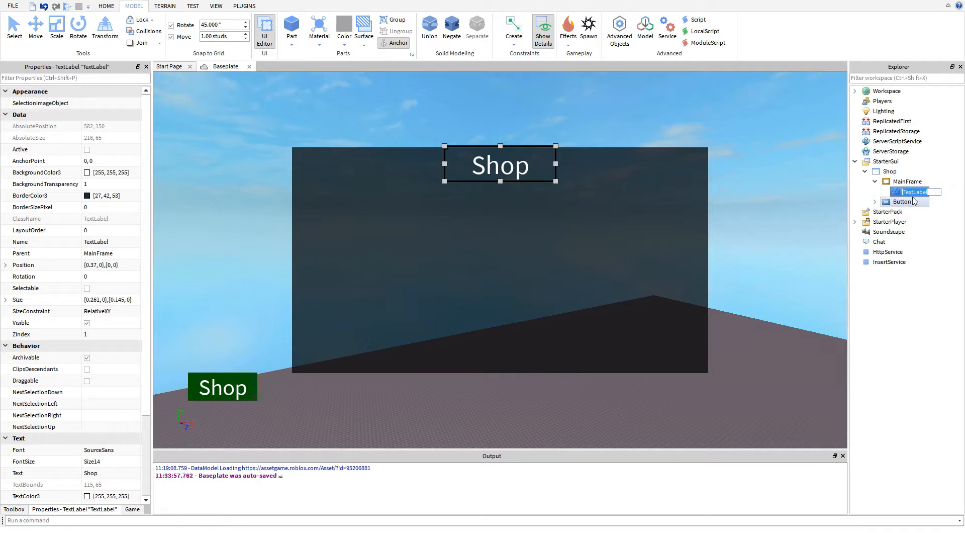
type("Label")
key("Return")
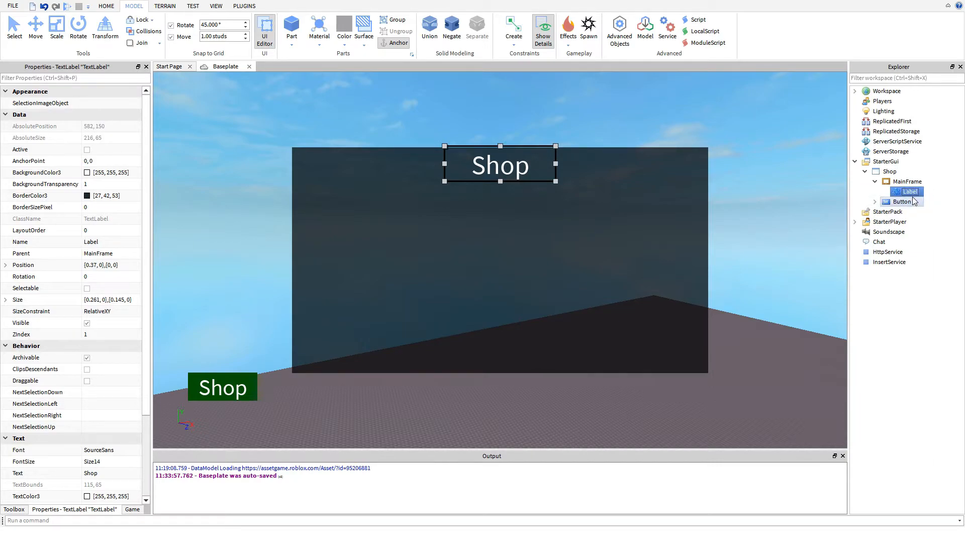
- Insert a TextButton into MainFrame
right_click(887, 183)
mouse_move(878, 352)
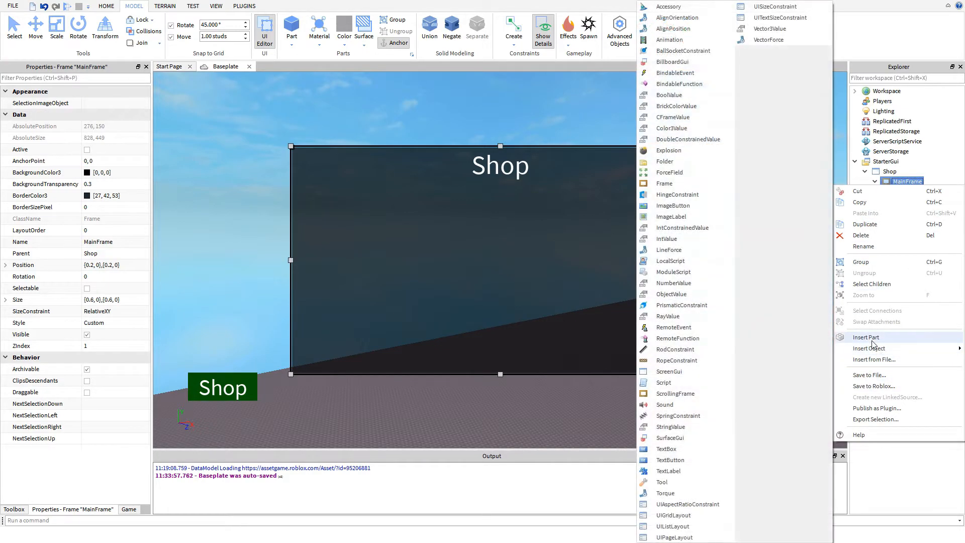
left_click(663, 465)
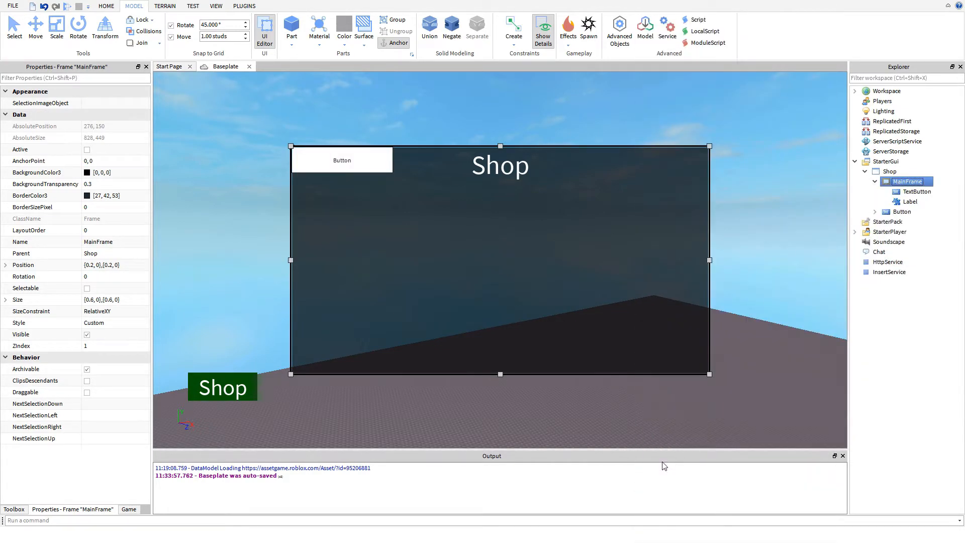
- Rename the new TextButton to "Gamepass" and keep it selected
left_click(923, 193)
left_click(918, 192)
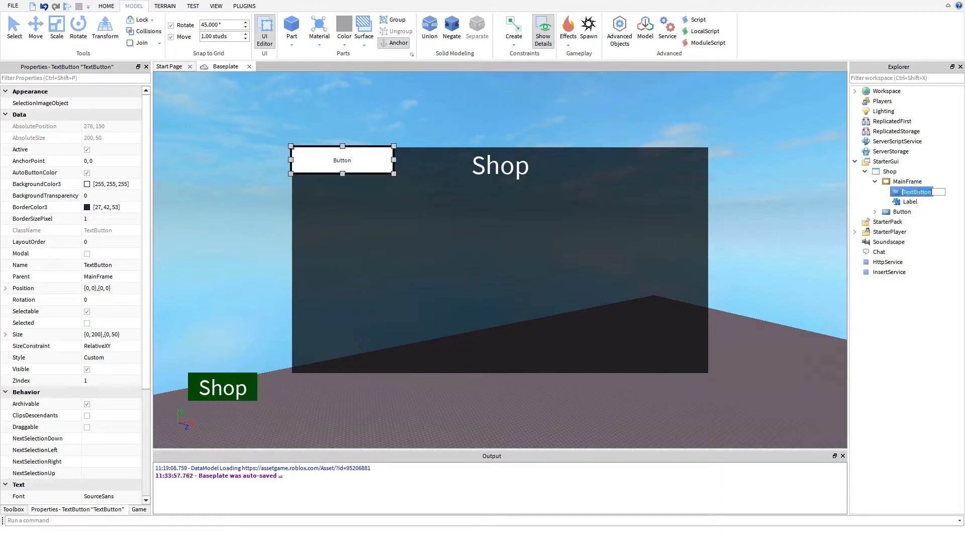
type("C")
type("amePas")
key("Return")
left_click(889, 171)
left_click(910, 193)
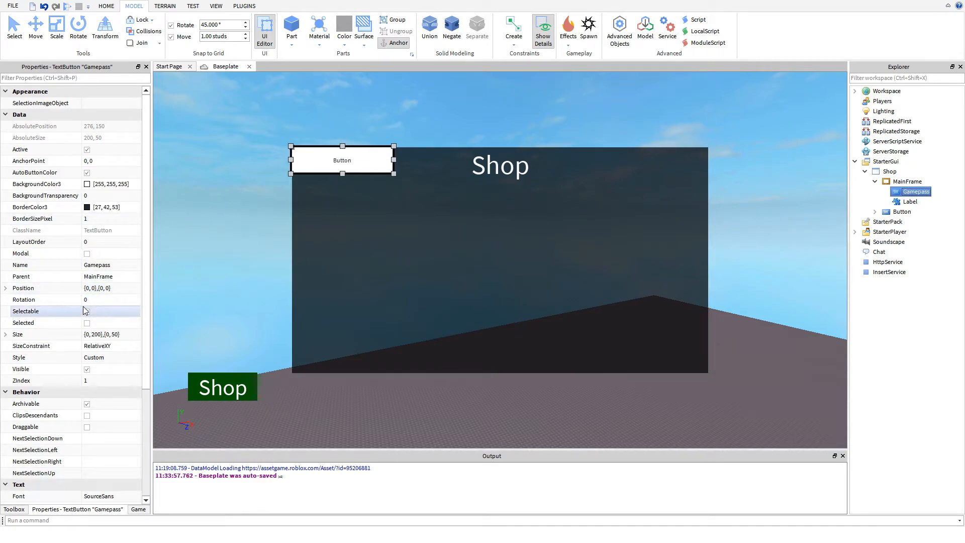
- Set the Gamepass button's Position to {0.4, 0},{0, 0}
left_click(97, 289)
left_click(89, 288)
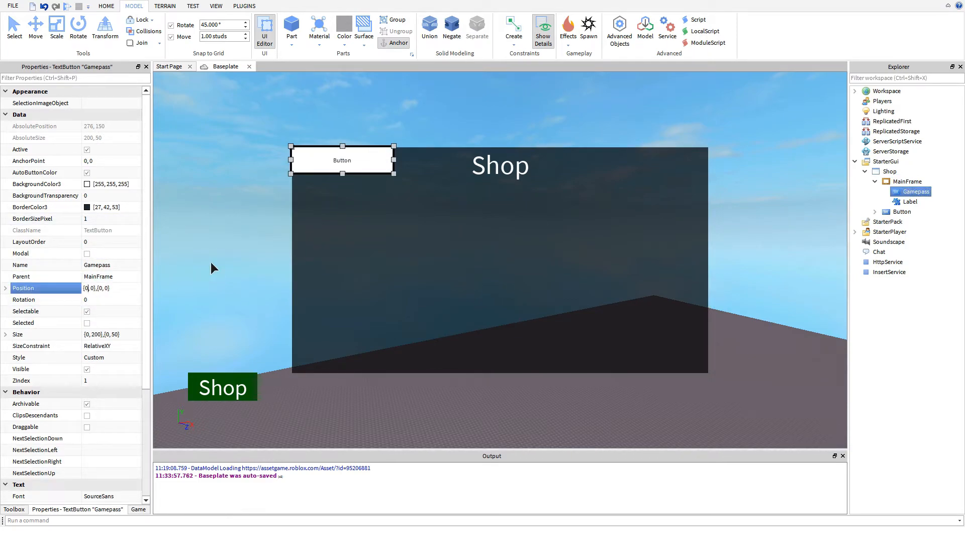
type(".4")
key("Return")
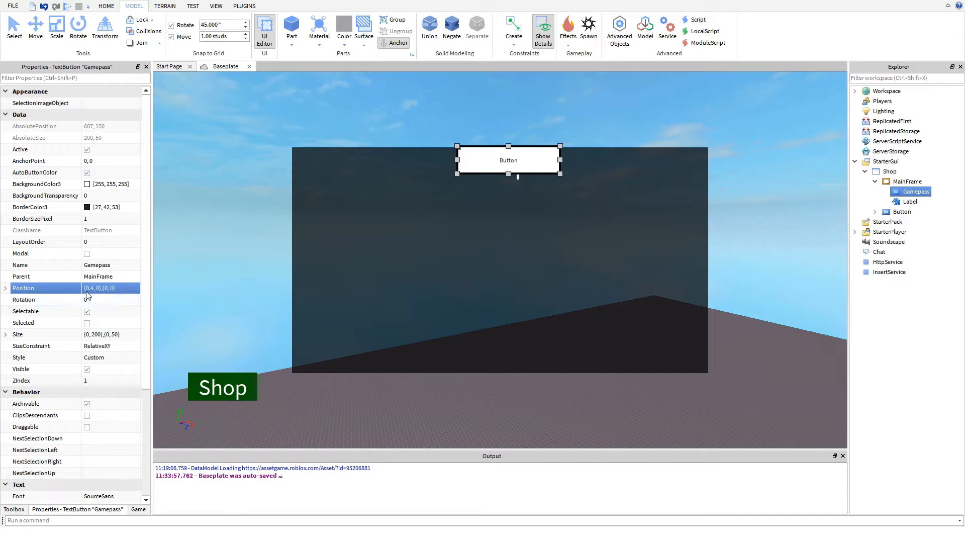
left_click(288, 95)
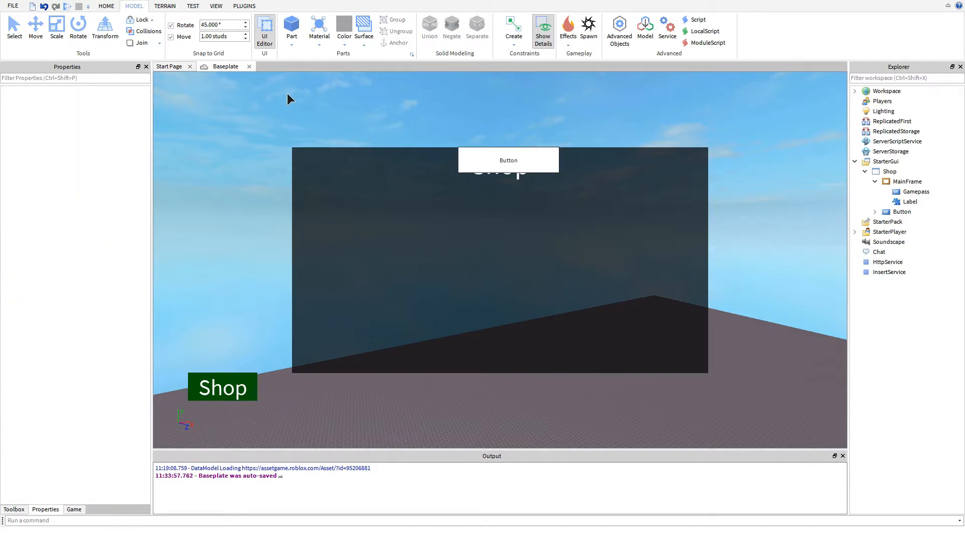
- Move the Gamepass button to about {0.046, 0},{0.301, 0} within MainFrame and set its Style to RobloxRoundDropdownButton
left_click_drag(481, 161, 345, 227)
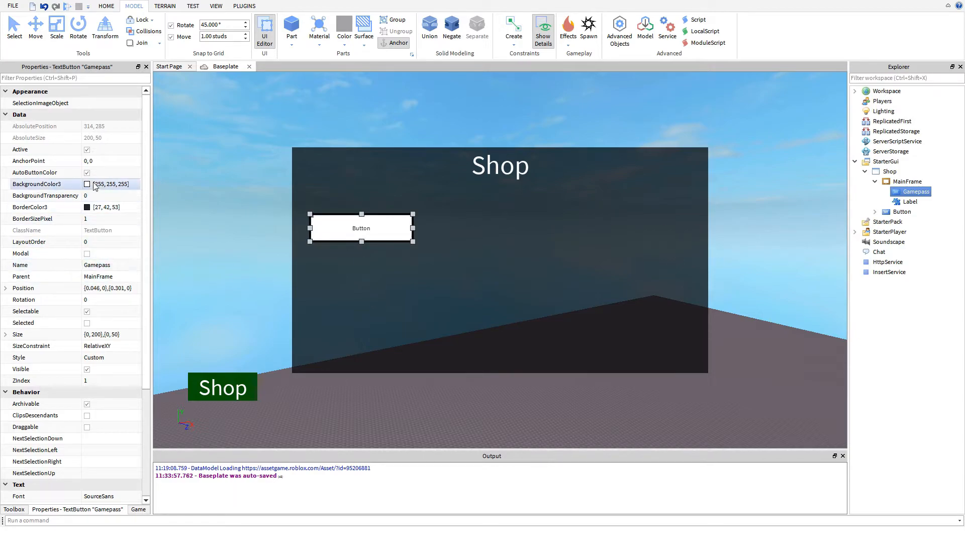
left_click(97, 358)
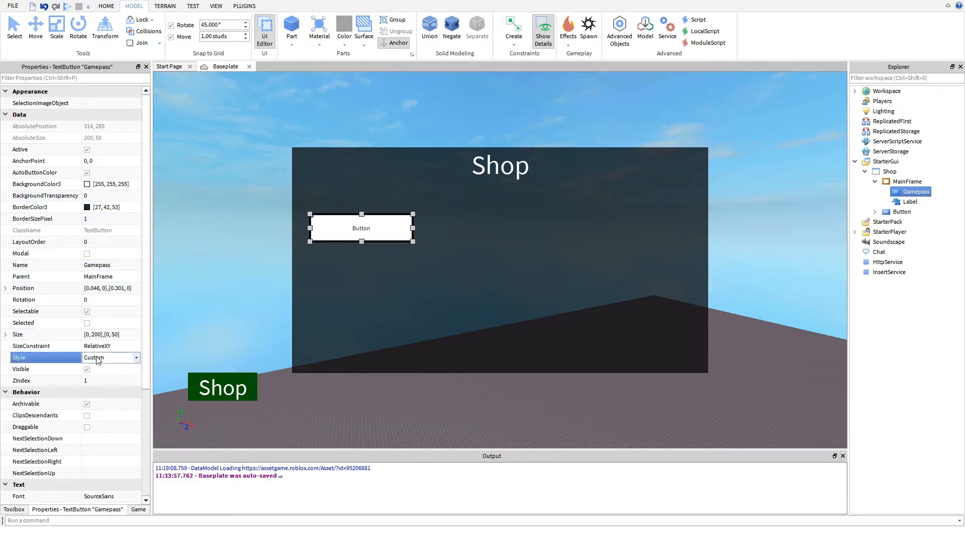
scroll(97, 357, "down", 4)
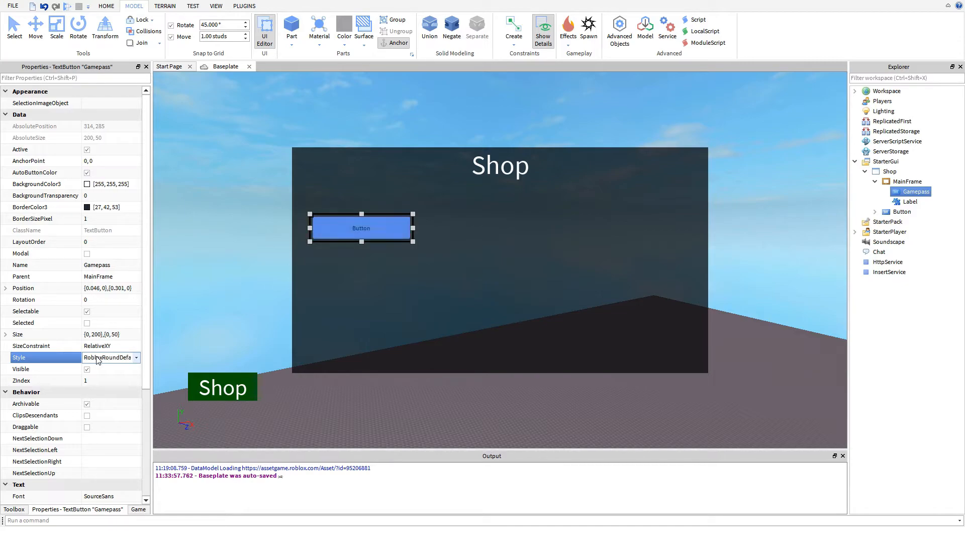
scroll(97, 358, "down", 1)
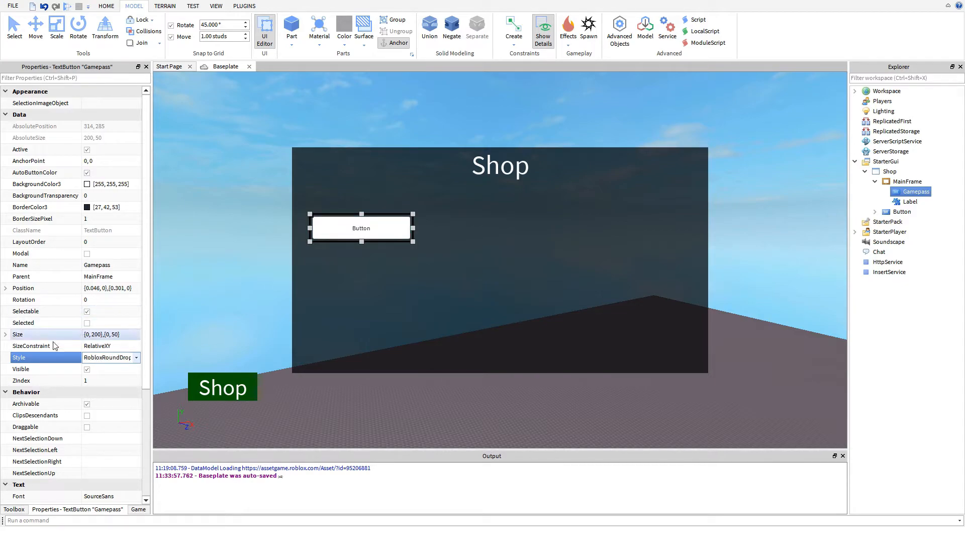
- Set the Gamepass button's Size to {0.2, 0},{0.1, 0}
scroll(101, 337, "down", 3)
left_click(97, 231)
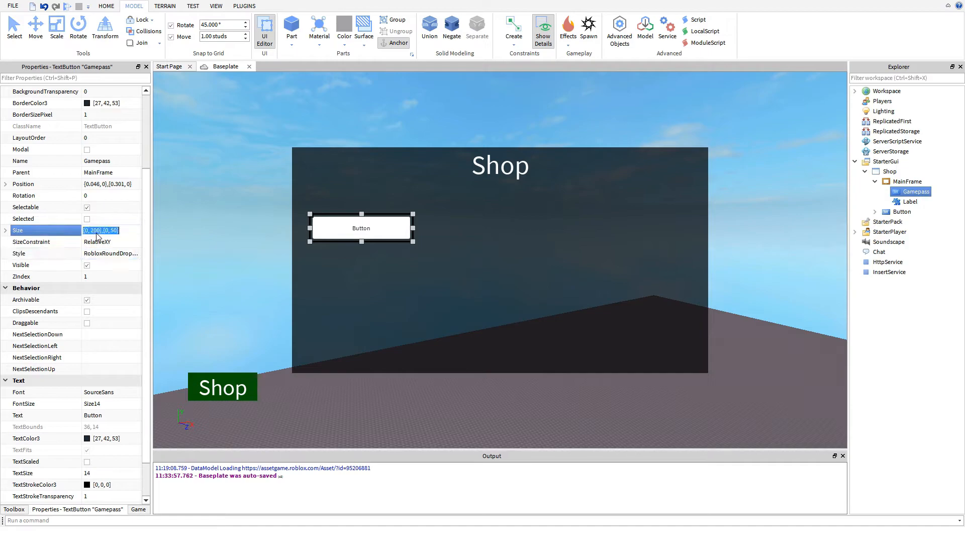
type("00")
type(".2")
type(".1")
key("Return")
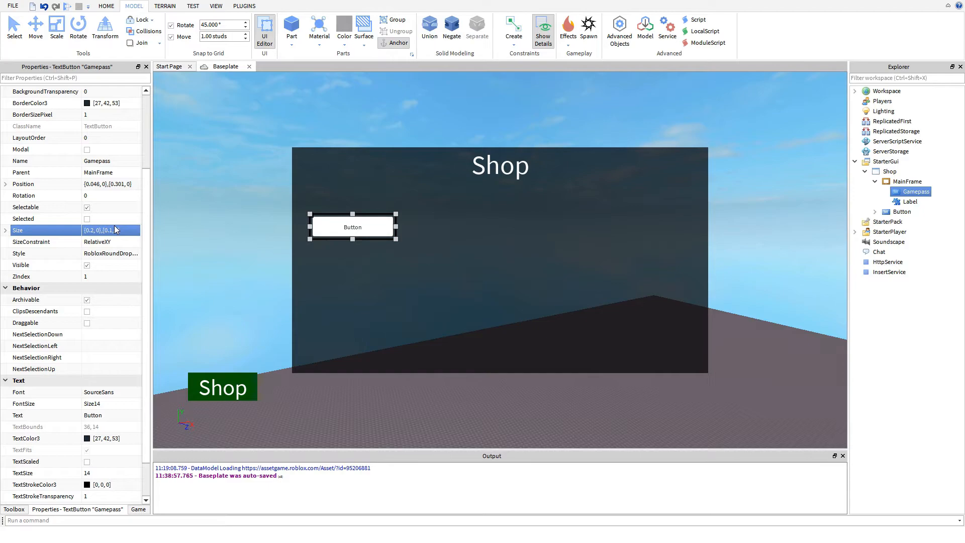
- Enable TextScaled on the Gamepass button and set its Text to "ExampleGamepass"
scroll(81, 357, "down", 2)
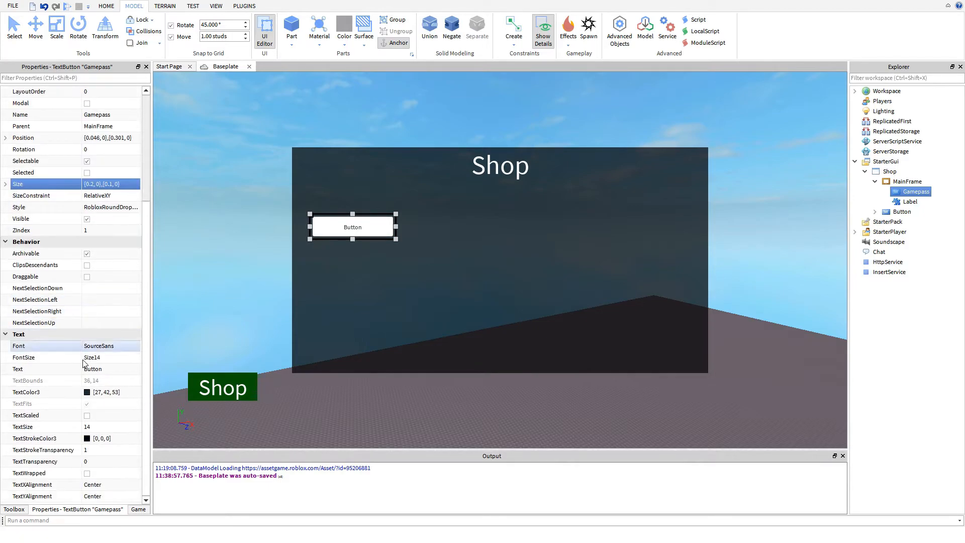
left_click(87, 415)
left_click(110, 369)
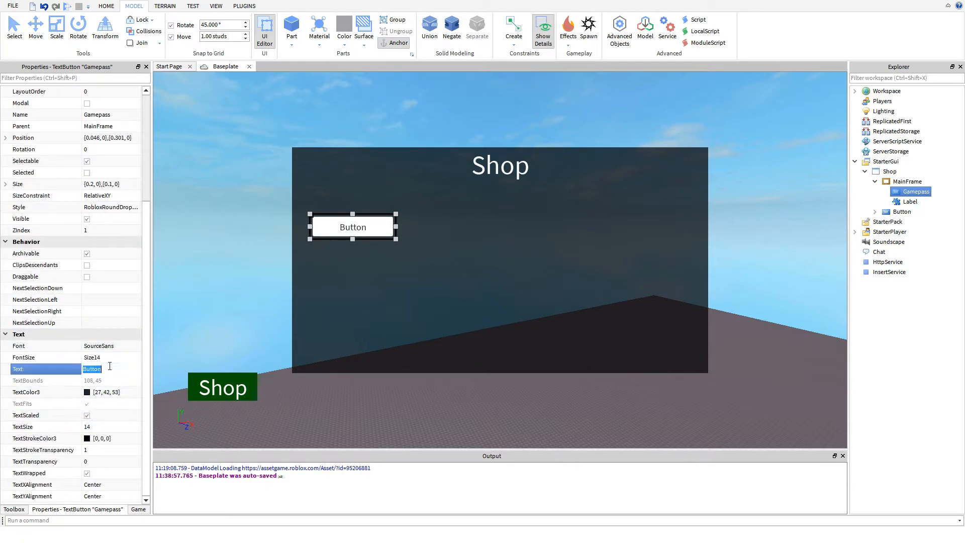
key("BackSpace")
type("ExampleGamepass")
key("Return")
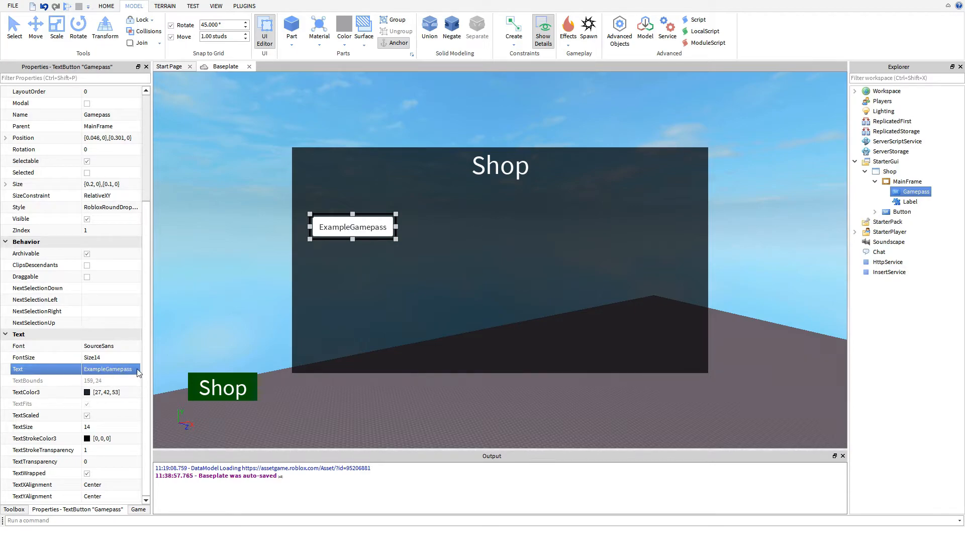
left_click(407, 131)
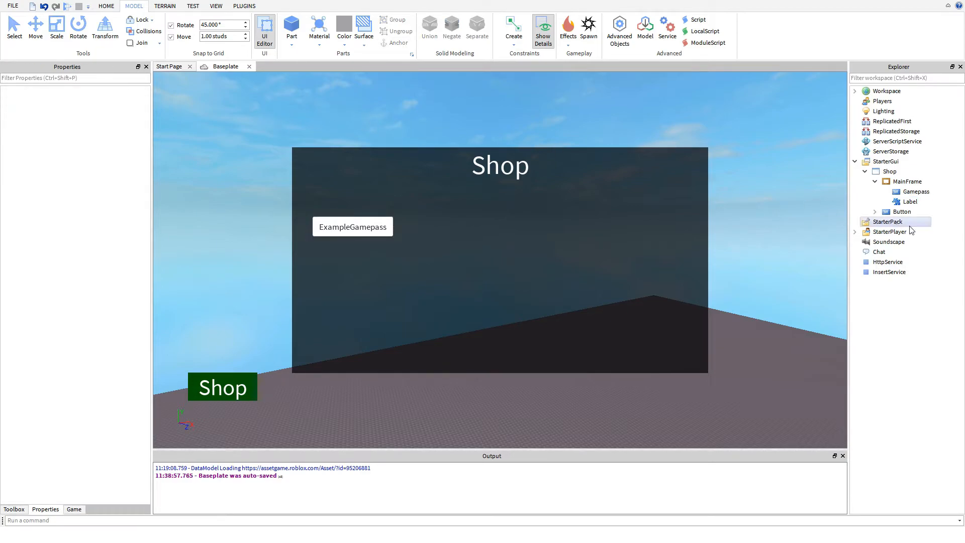
- Insert a LocalScript into the Gamepass button
left_click(915, 192)
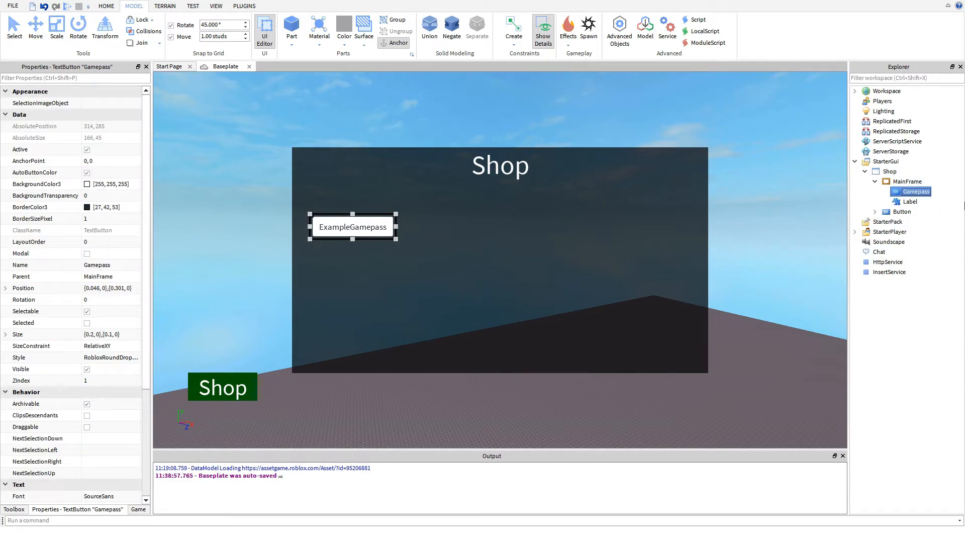
right_click(923, 194)
mouse_move(885, 355)
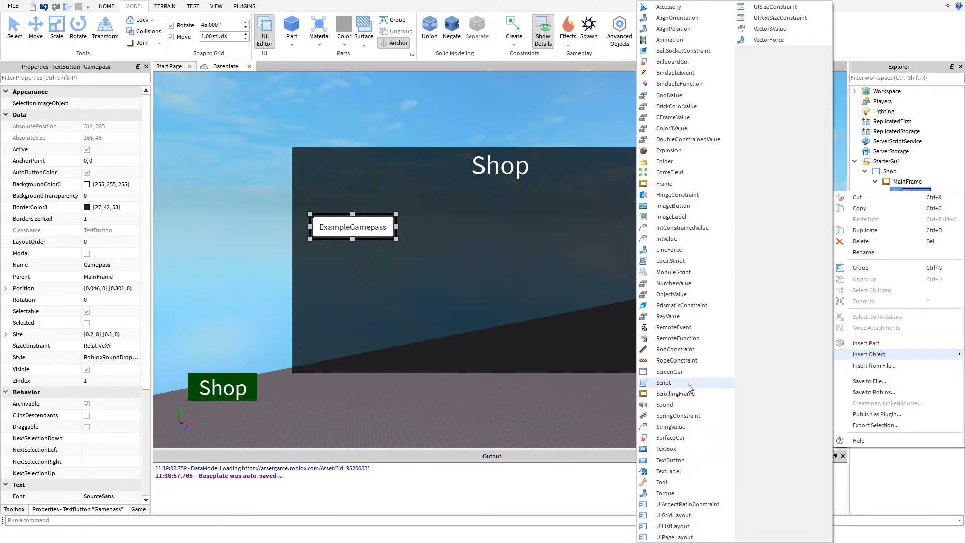
left_click(670, 261)
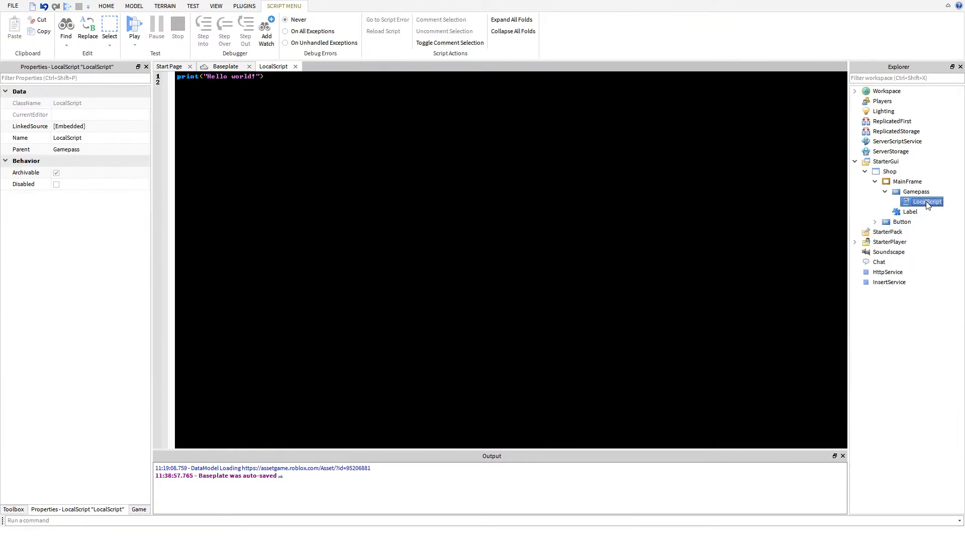
- Replace the default code with an empty click handler, script.Parent.MouseButton1Click:connect(function() ... end)
key("ctrl+a")
type("script")
type(".Parent.MouseButton1Click:connect(function()")
key("Return")
key("Return")
key("Return")
type("end)")
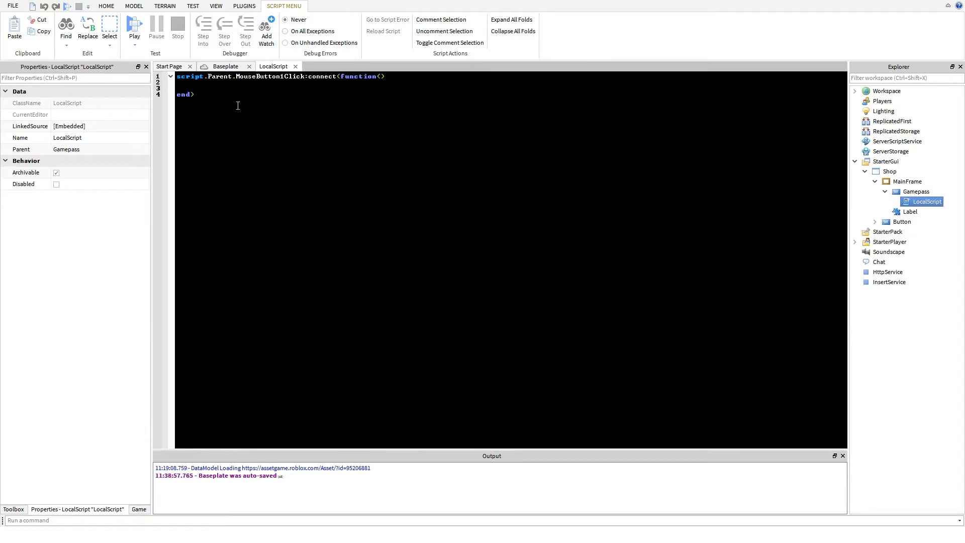
- Write game:GetService("MarketplaceService") inside the Gamepass button's click handler
left_click(226, 67)
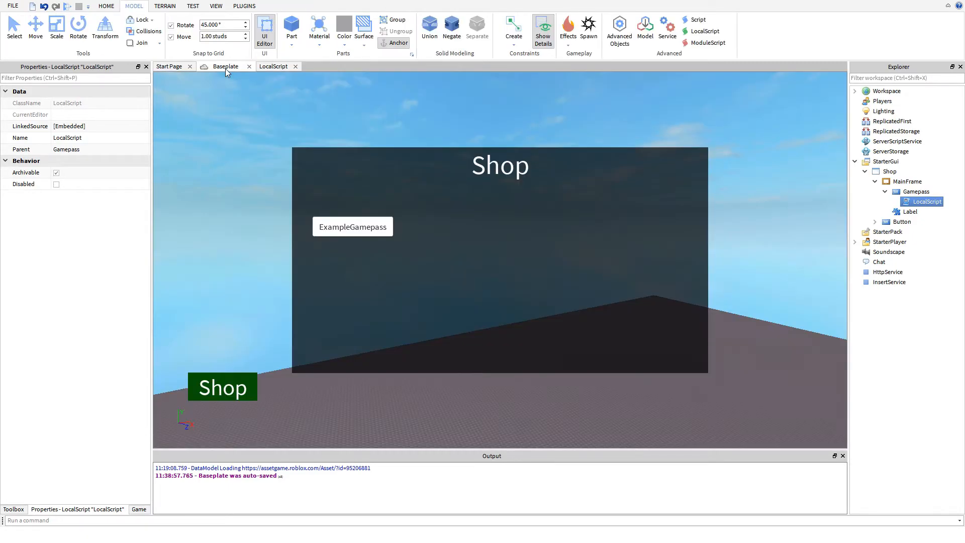
left_click(273, 67)
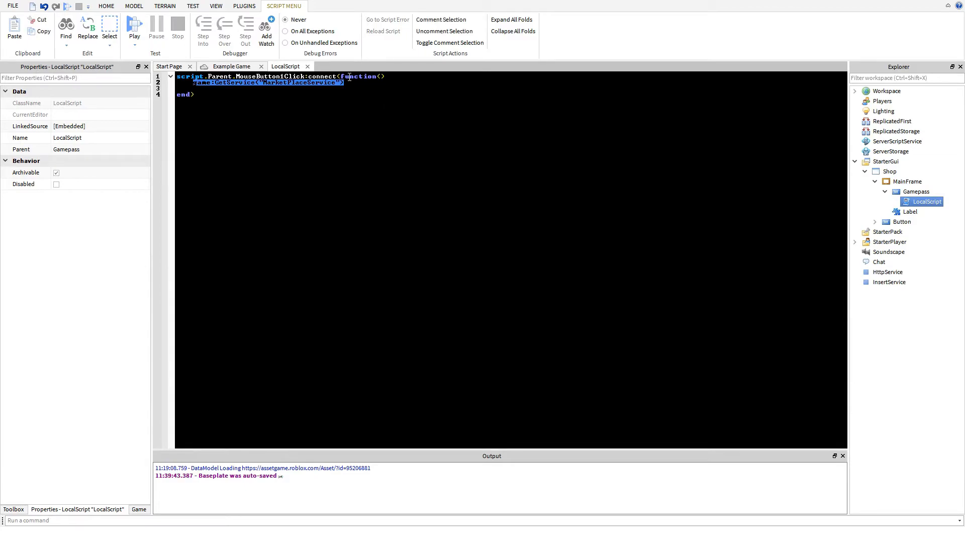
type("game")
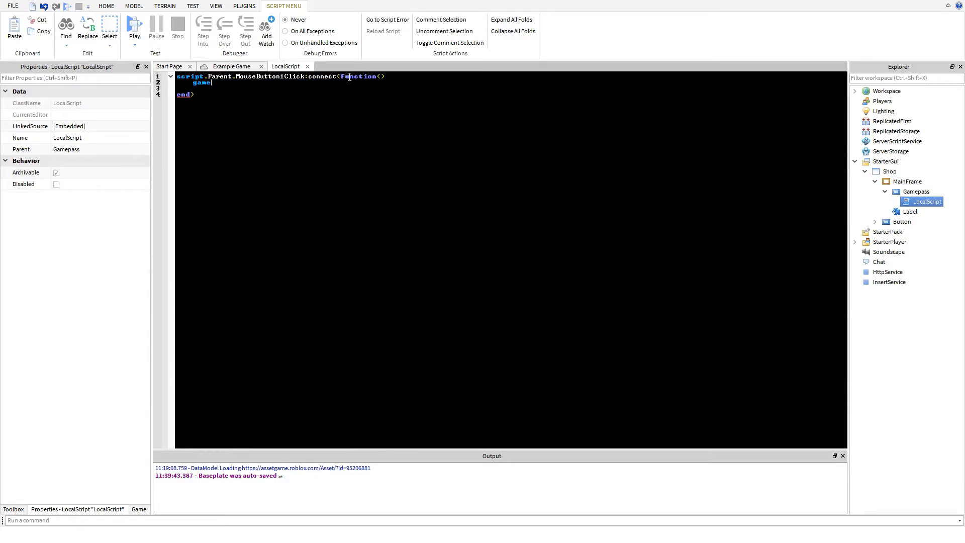
type(":Getserivi")
key("Tab")
type("\"")
type("\"")
type("Mark")
type("etplaceService")
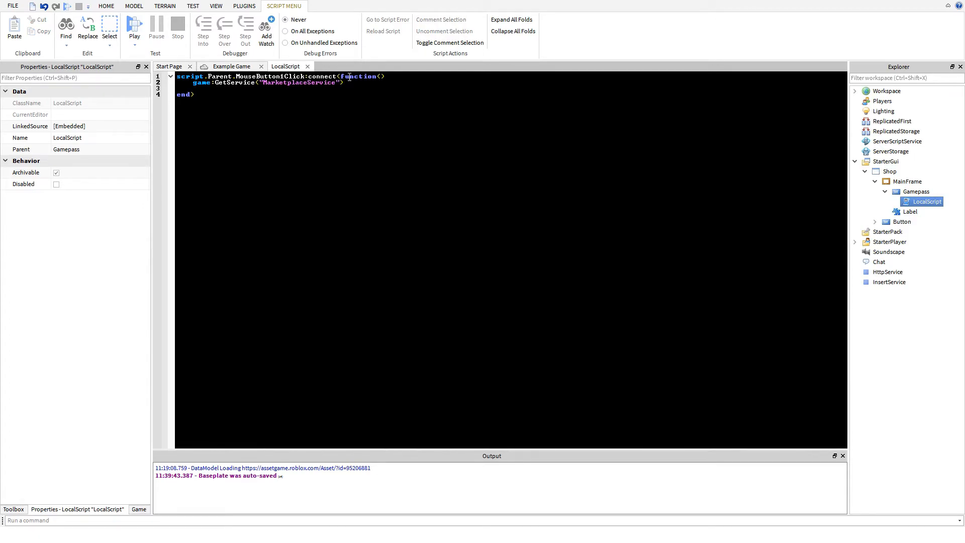
type(":P")
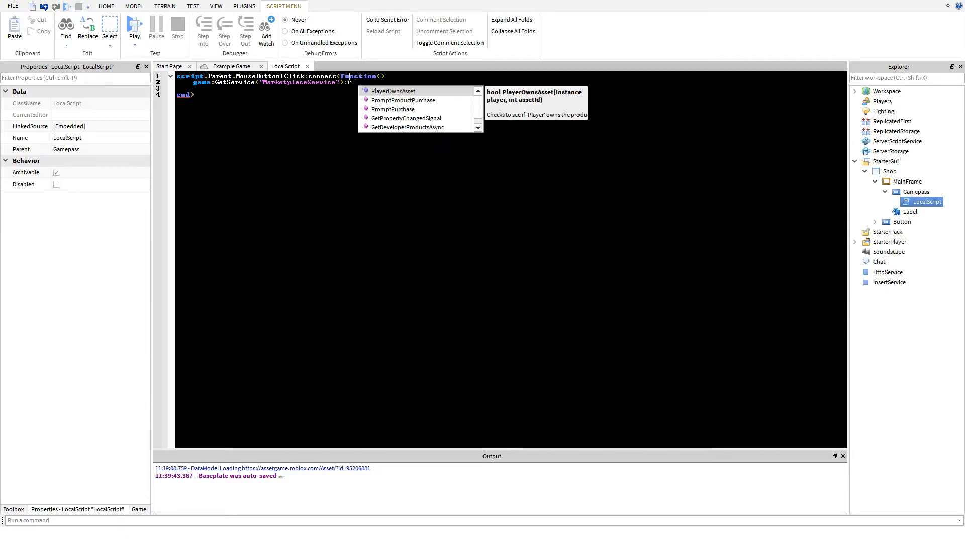
type("romptPurchase(")
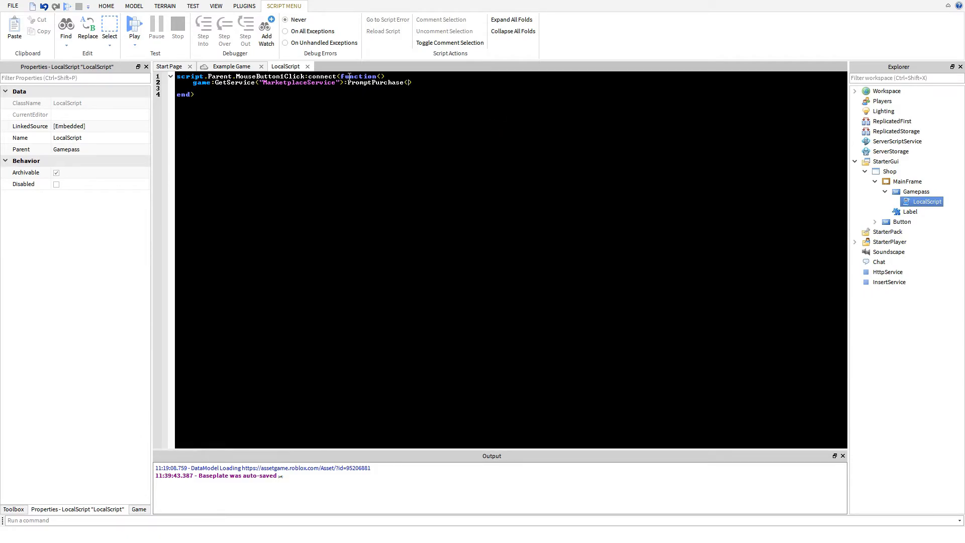
type("game.Players.loca")
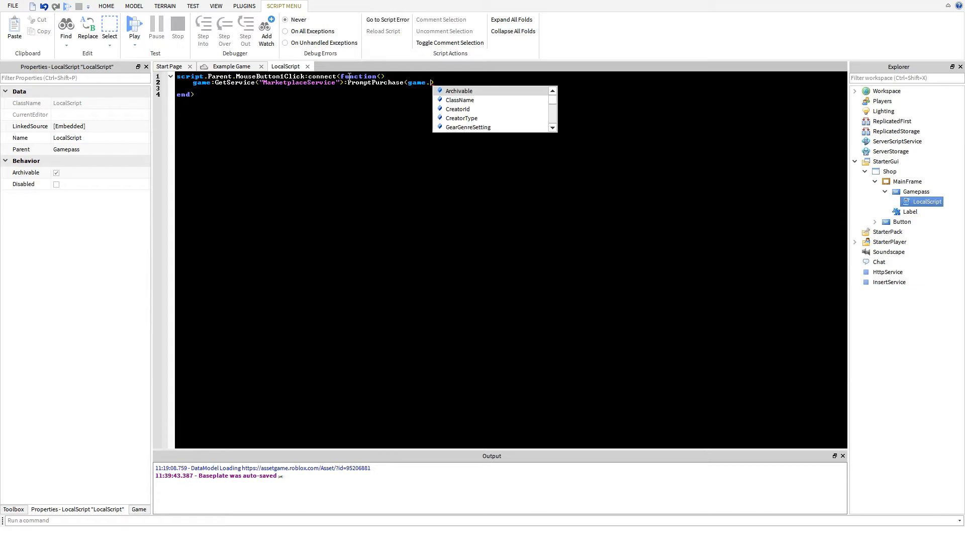
- Append :PromptPurchase() with game.Players.LocalPlayer and the pasted gamepass ID as its arguments, and close the script
key("Tab")
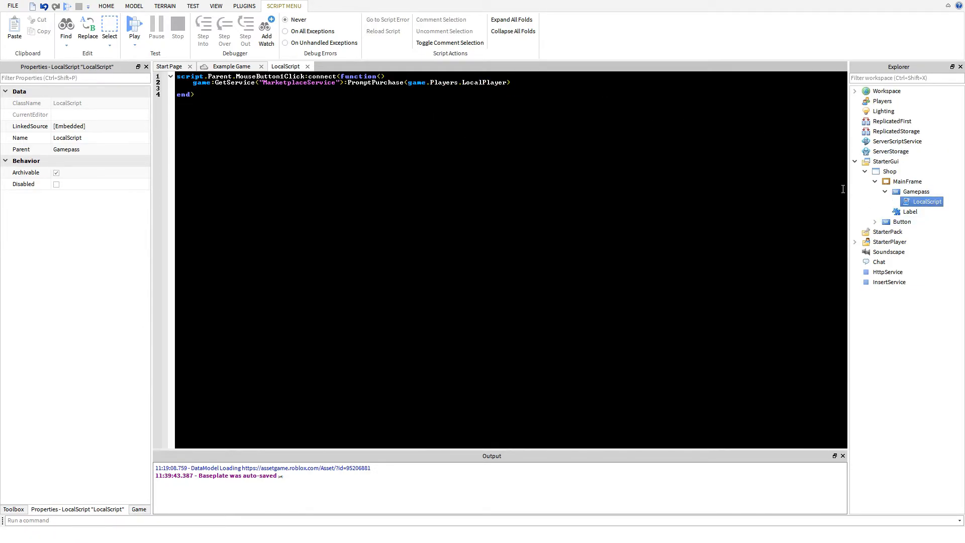
type(",")
type("779565164")
key("BackSpace")
left_click(308, 66)
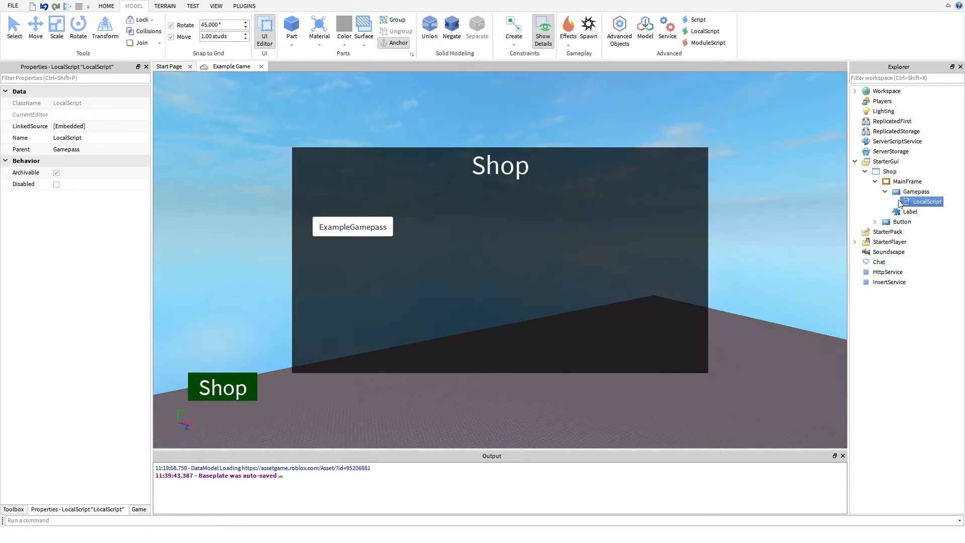
- Hide MainFrame by disabling its Visible property
left_click(916, 192)
left_click(875, 182)
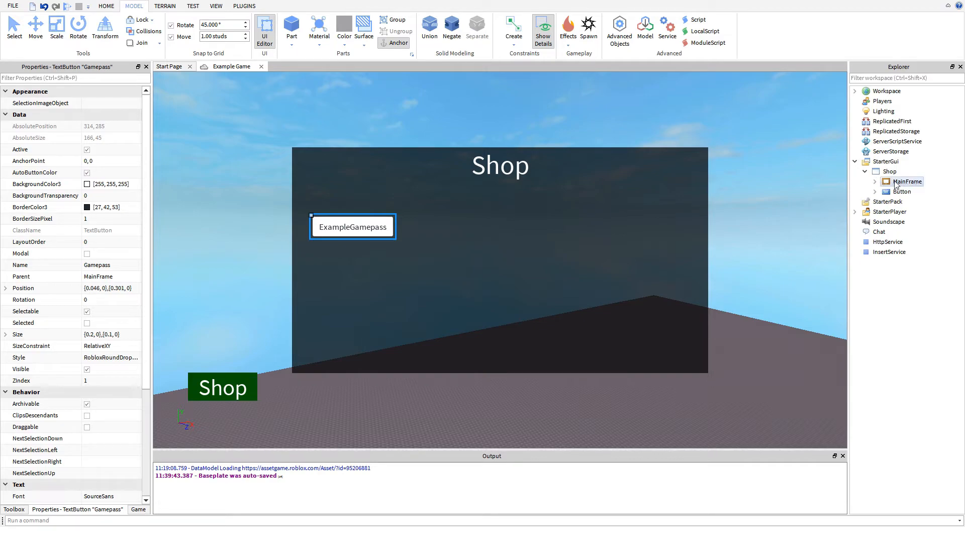
left_click(905, 182)
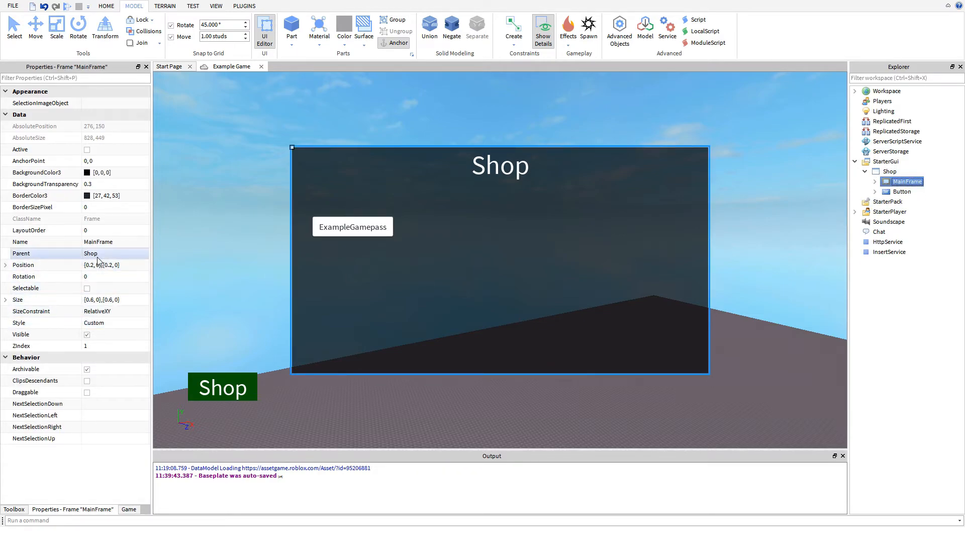
left_click(87, 335)
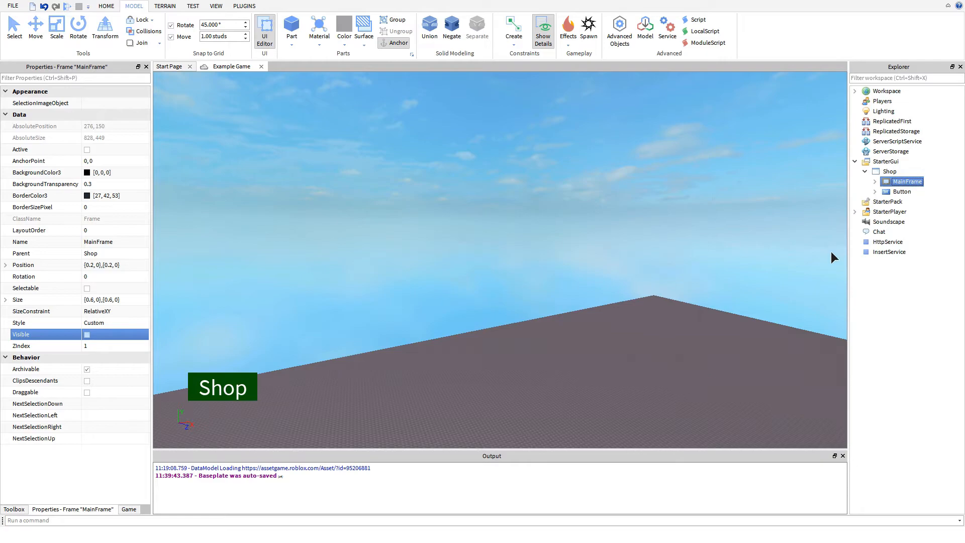
- Playtest the game by opening the shop and requesting the ExampleGamepass purchase, dismiss the purchase prompt, and stop the test
left_click(68, 7)
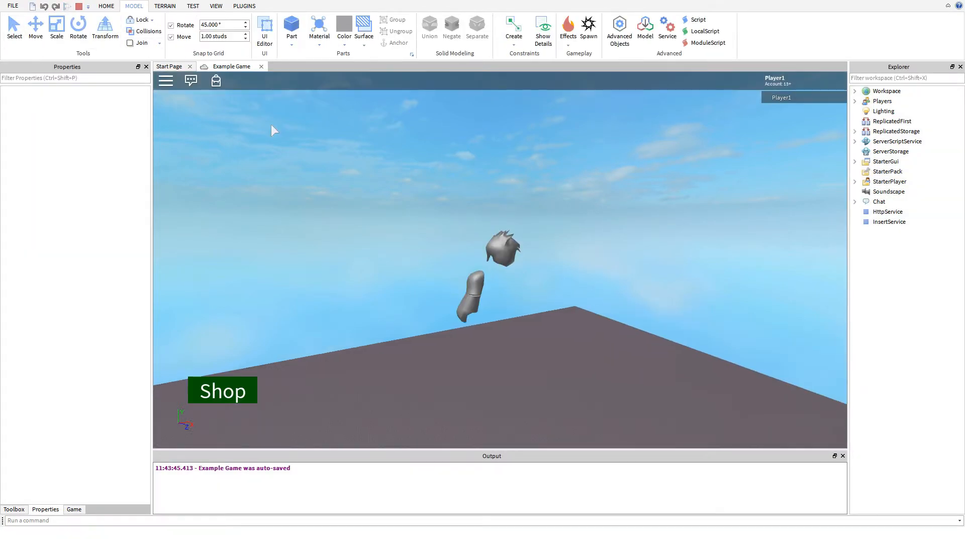
left_click(241, 395)
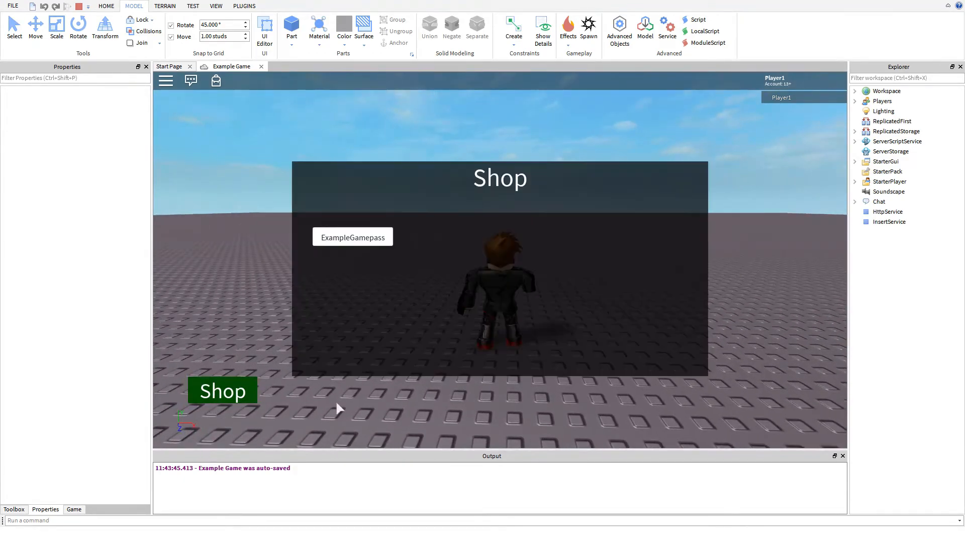
left_click(360, 239)
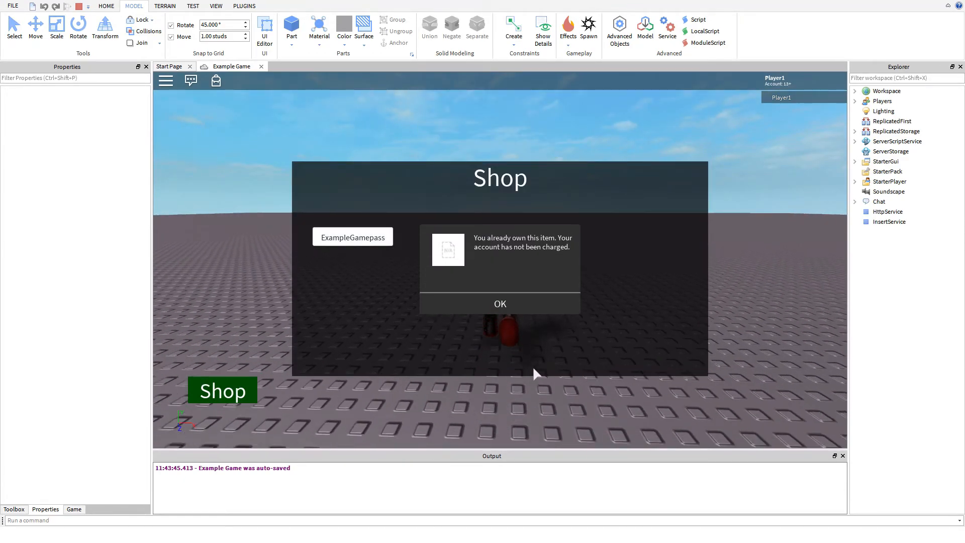
key("w")
right_click_drag(543, 368, 527, 366)
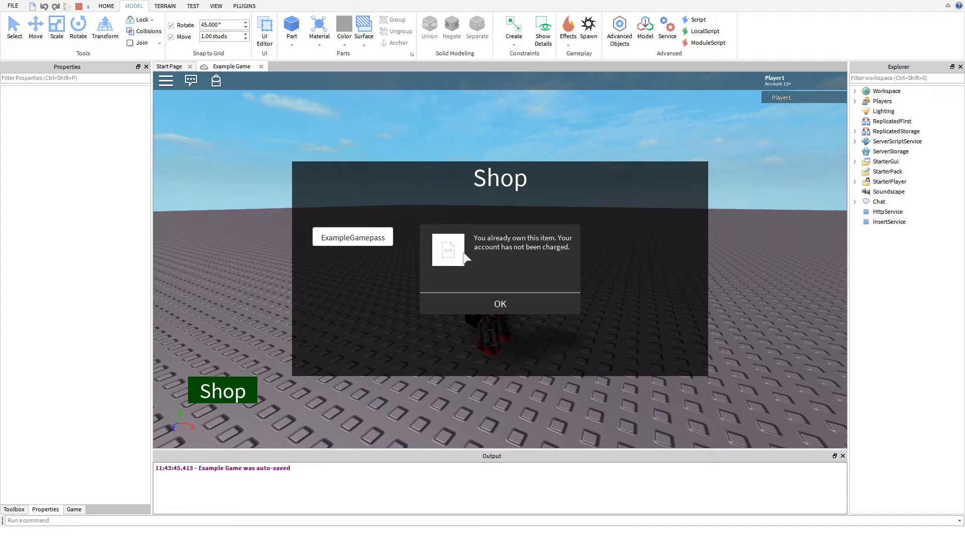
left_click(473, 304)
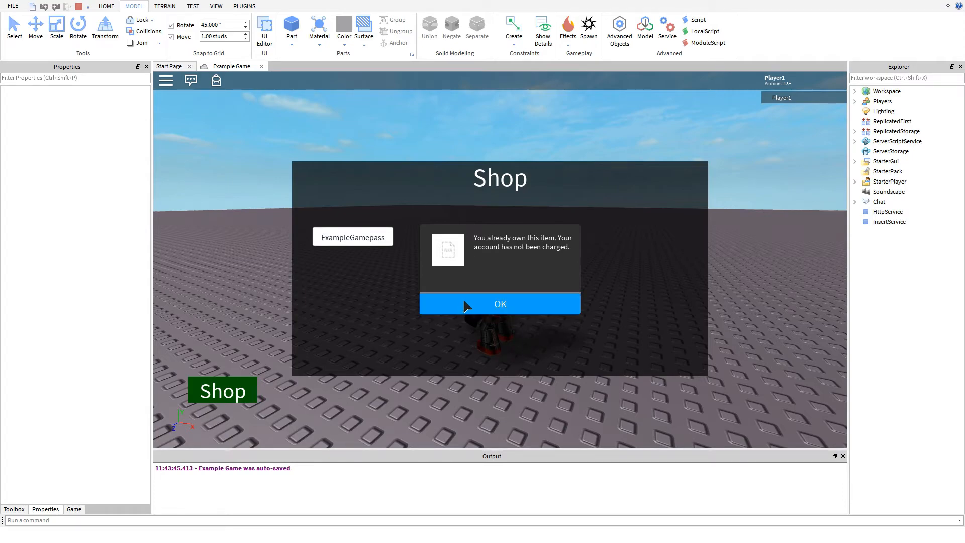
key("shift+F5")
- Insert a TextButton into MainFrame
left_click(876, 182)
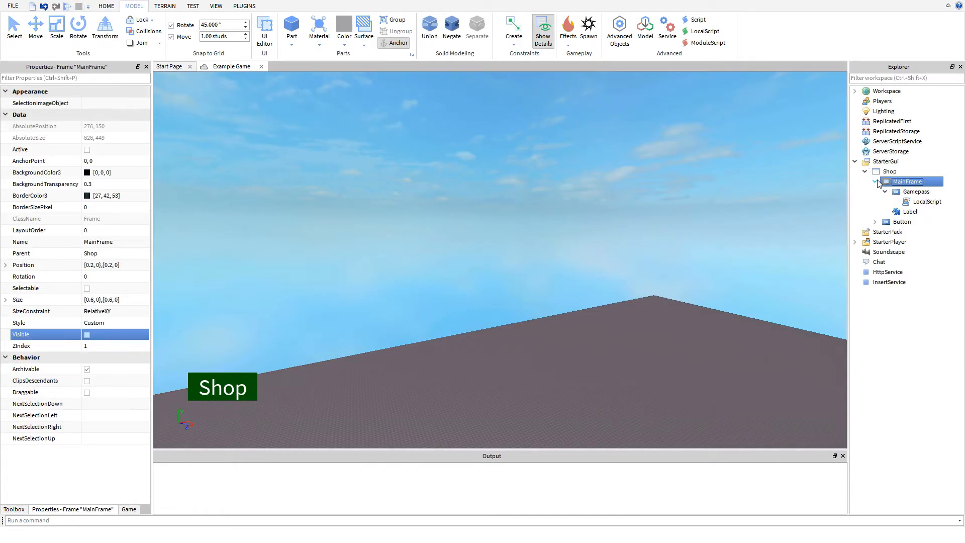
right_click(903, 182)
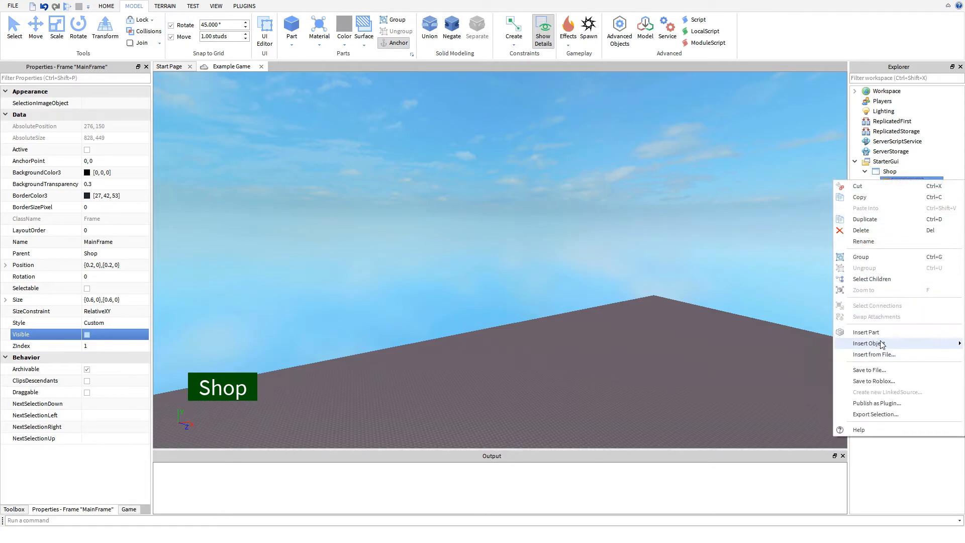
mouse_move(874, 344)
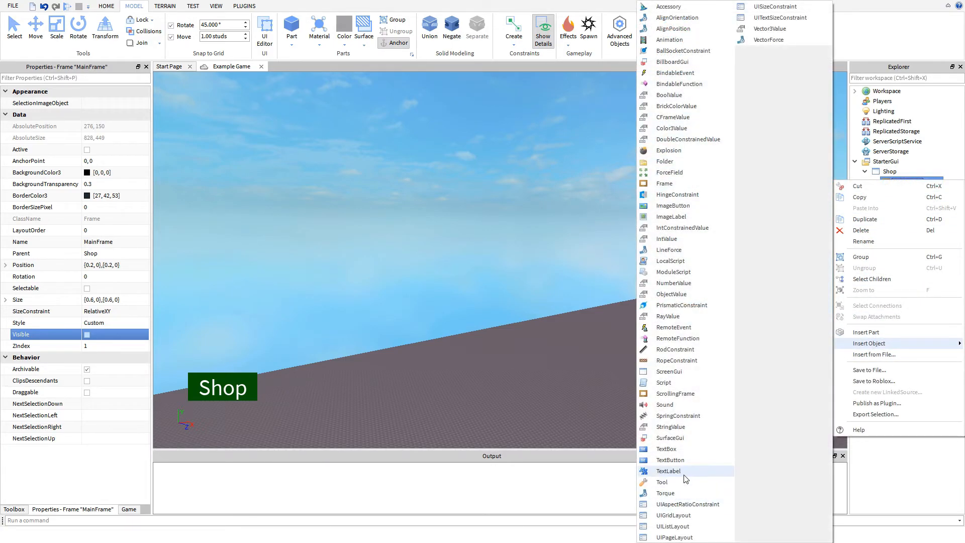
left_click(669, 471)
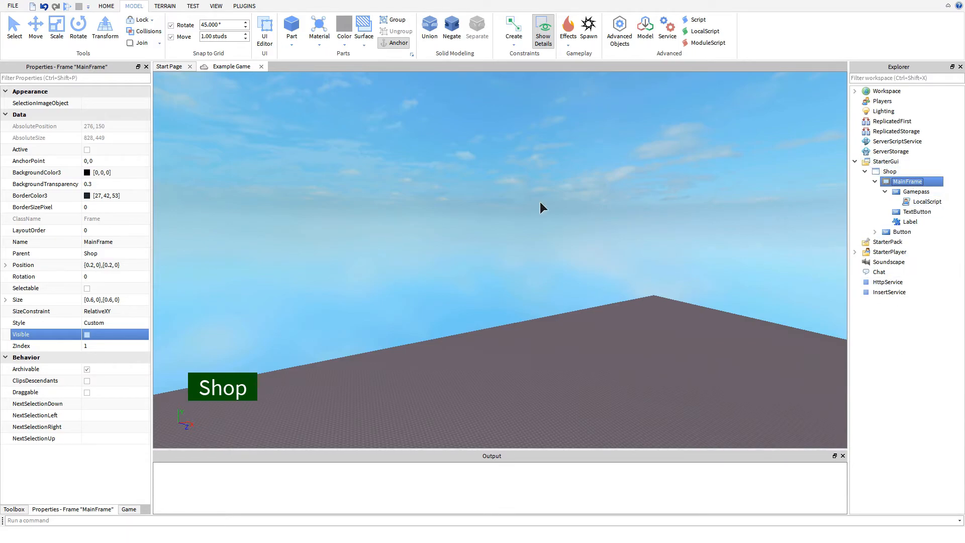
- Enable Visible on MainFrame and rename its new TextButton to Close
left_click(87, 335)
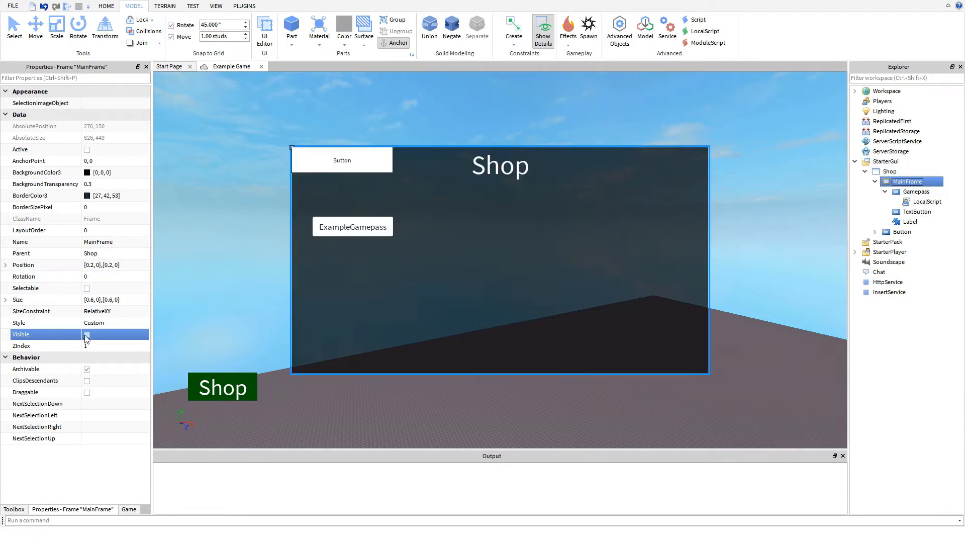
left_click(918, 211)
type("Close")
key("Return")
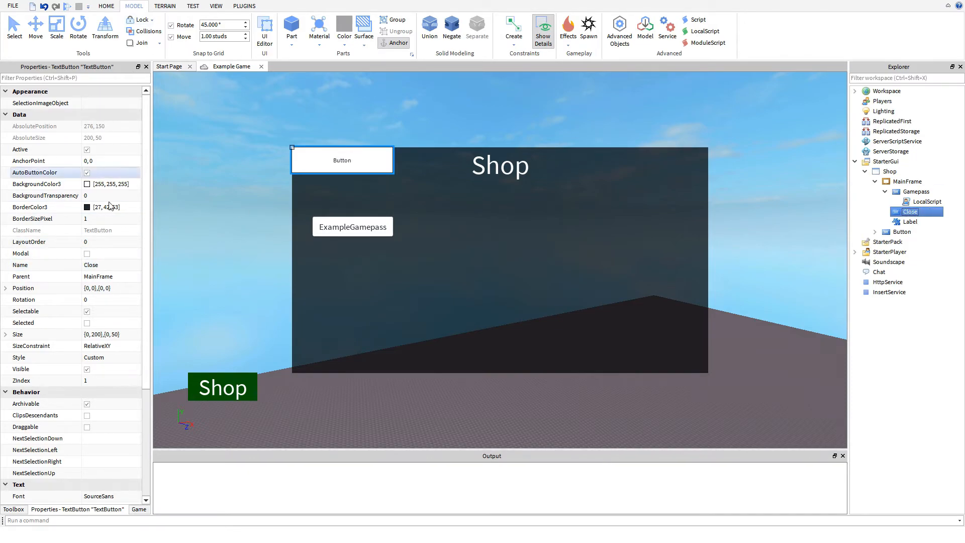
- Set the Close button's Size to {0.1, 0},{0.1, 0}
double_click(95, 334)
type("0")
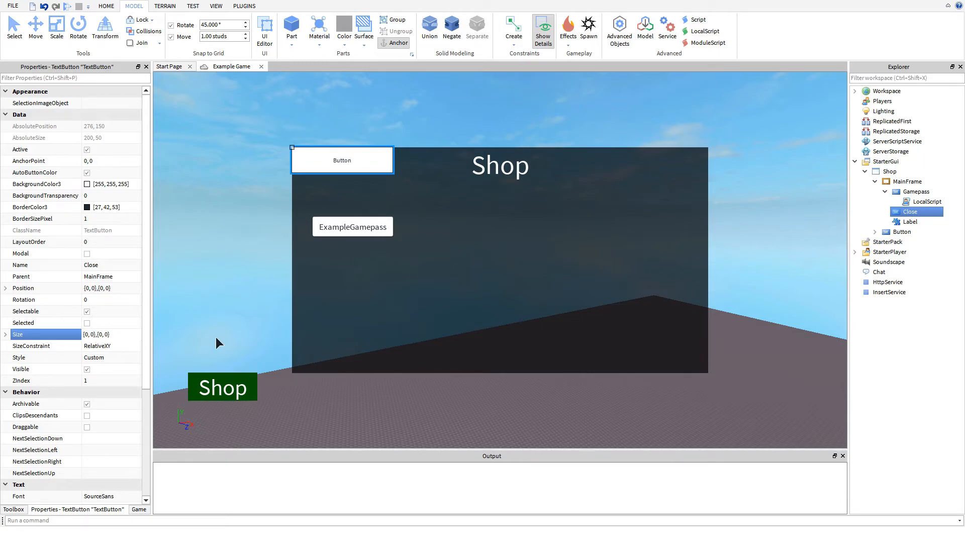
type(".1")
key("Left")
key("Left")
key("Left")
key("Left")
key("Left")
key("Left")
key("Left")
key("Left")
key("Left")
type(".1")
key("Return")
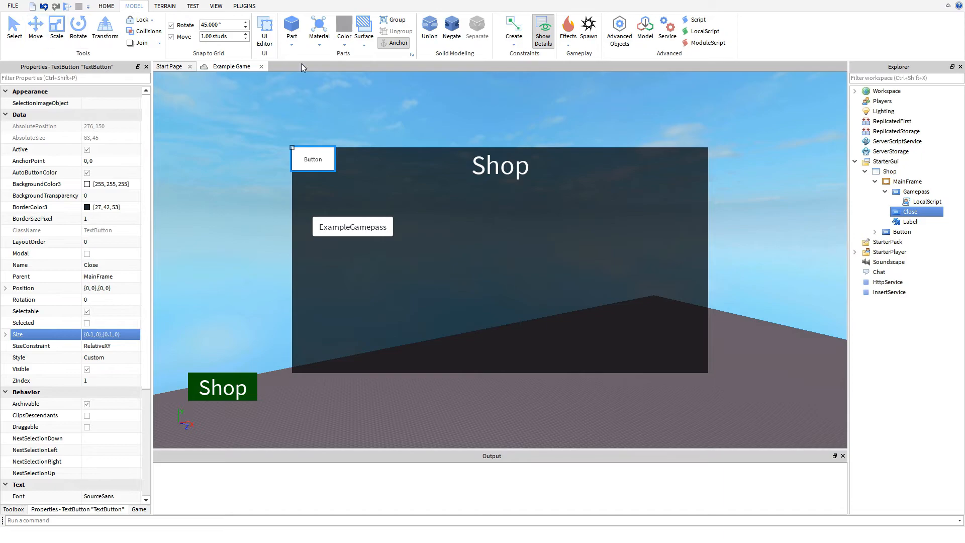
- Move the Close button into MainFrame's top-right corner, at position {0.9, 0},{0, 0}
left_click(316, 140)
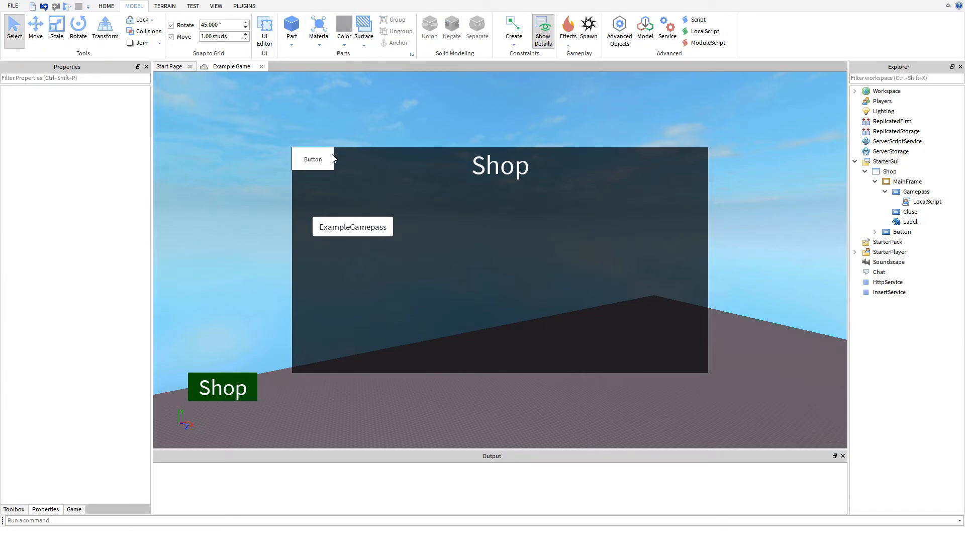
left_click(292, 25)
left_click(265, 30)
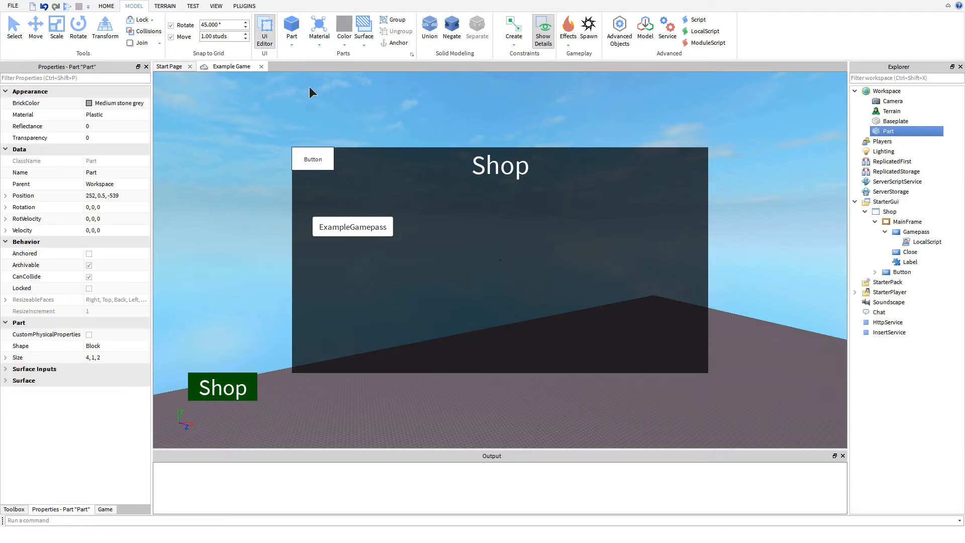
left_click_drag(333, 167, 689, 163)
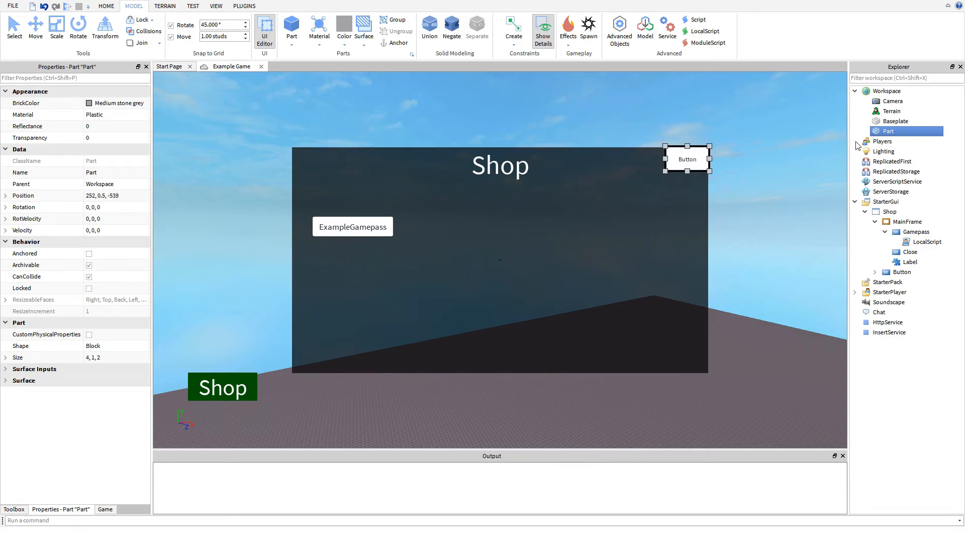
- Set the Close button's BorderColor3 to dark red [53, 0, 0]
left_click(927, 242)
left_click(916, 232)
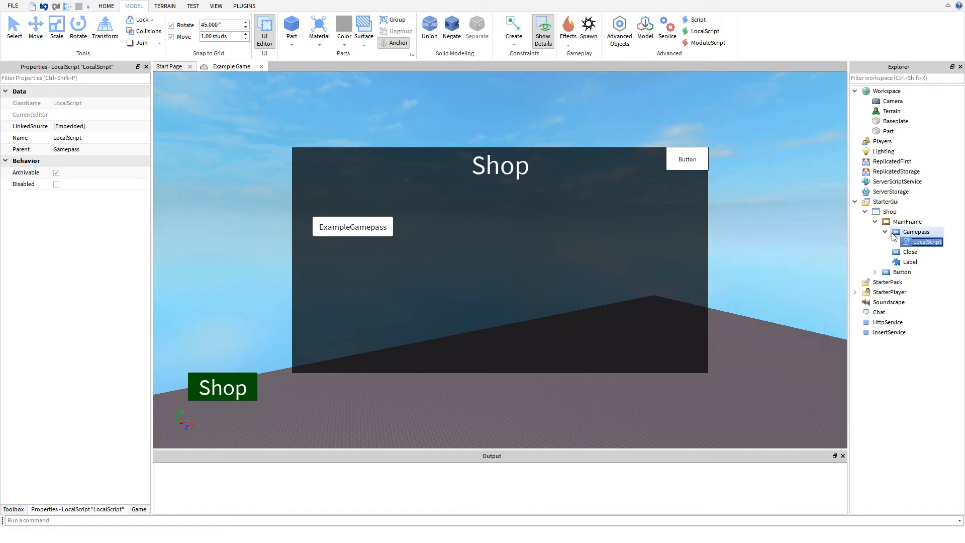
left_click(885, 232)
left_click(899, 243)
left_click(52, 207)
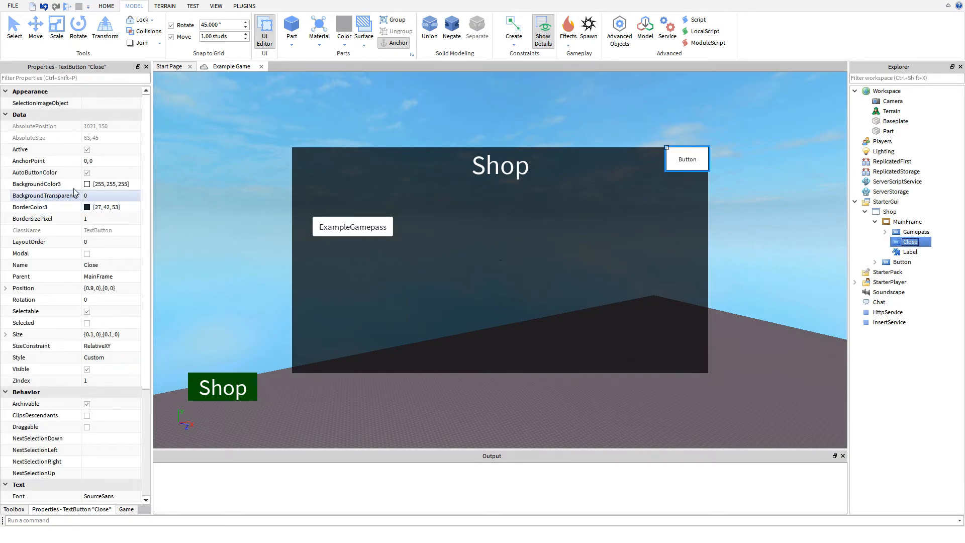
left_click(87, 206)
left_click_drag(494, 190, 477, 183)
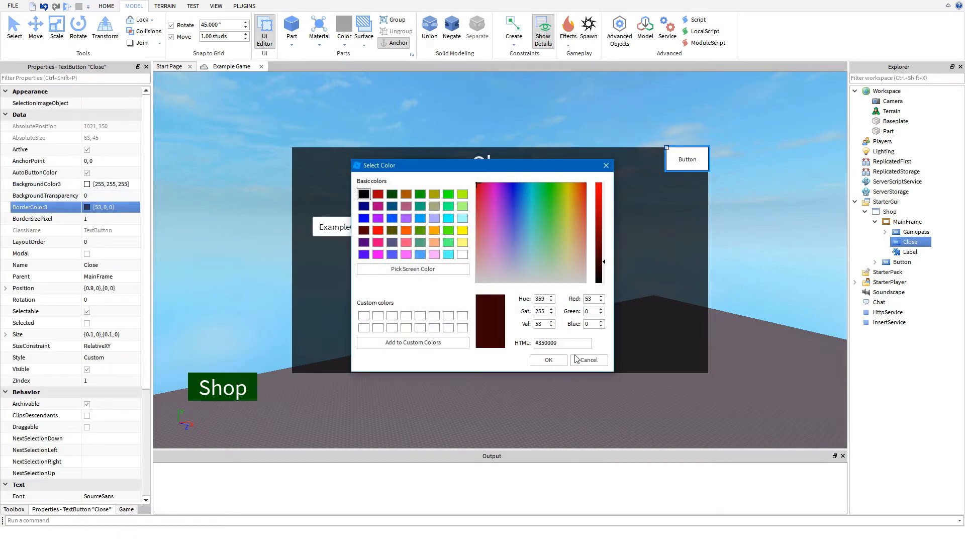
left_click(548, 360)
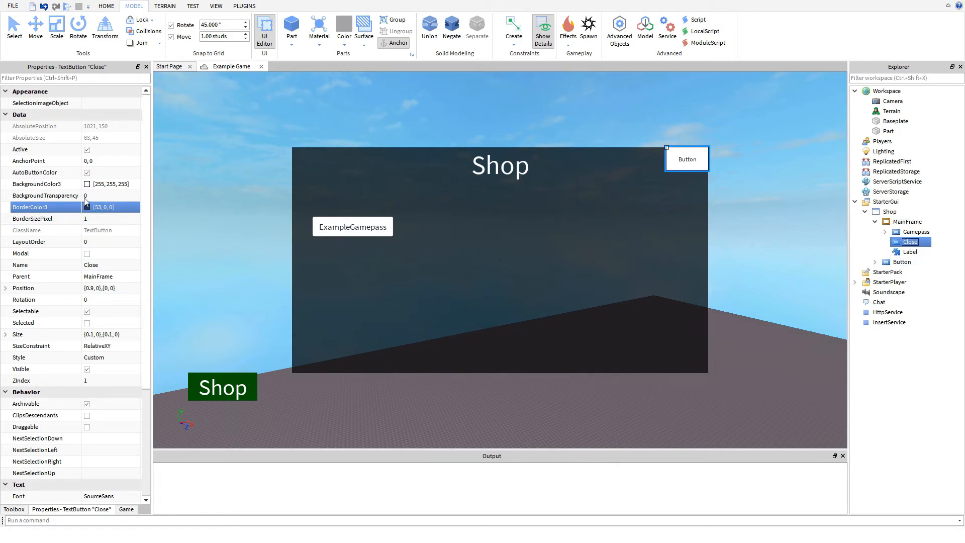
- Set the Close button's BackgroundColor3 to red [171, 0, 2]
left_click(87, 184)
left_click_drag(515, 211, 364, 141)
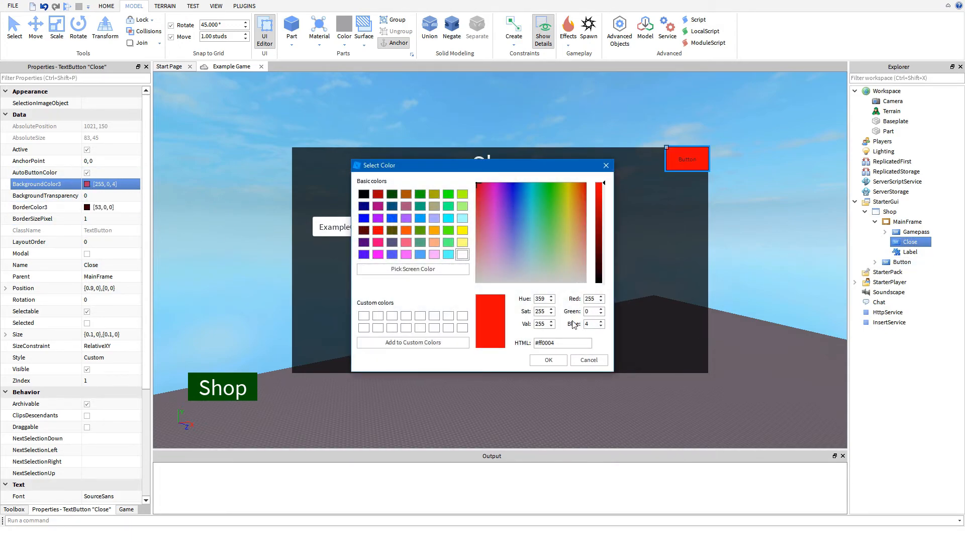
left_click(599, 216)
right_click(581, 345)
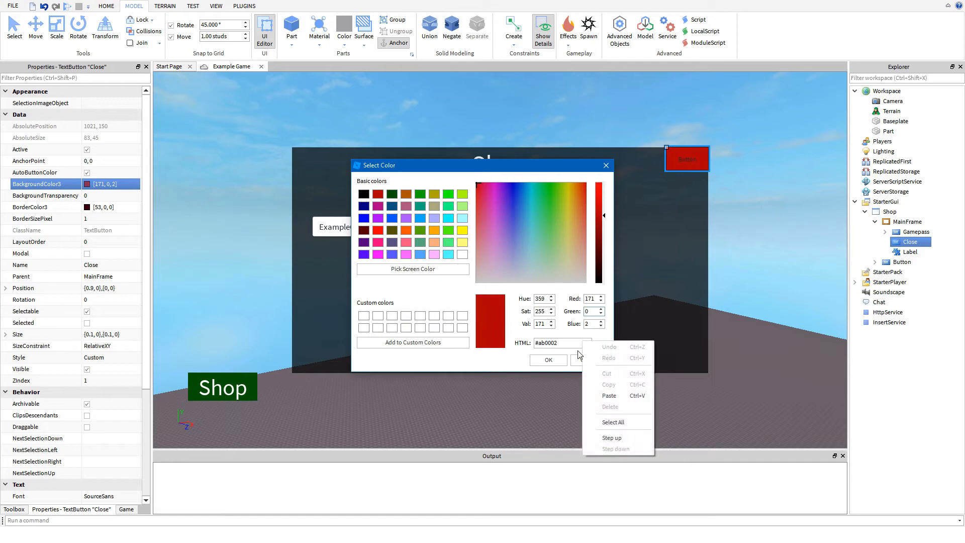
left_click(558, 359)
- Set the Close button's BorderSizePixel to 0
left_click(97, 220)
type("0")
key("Return")
scroll(89, 269, "down", 2)
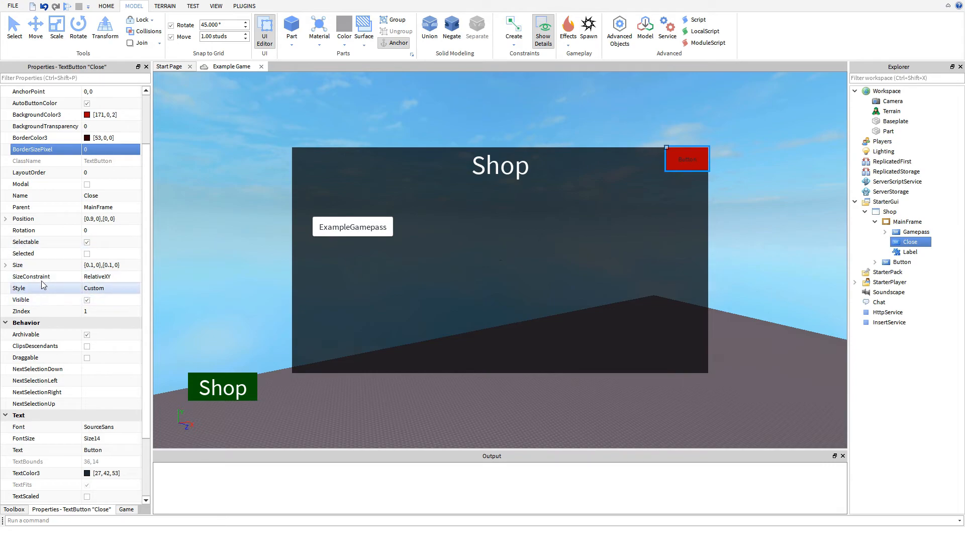
- Turn on TextScaled for the Close button and set its TextColor3 to white [255, 255, 255]
scroll(42, 282, "down", 1)
scroll(38, 276, "down", 1)
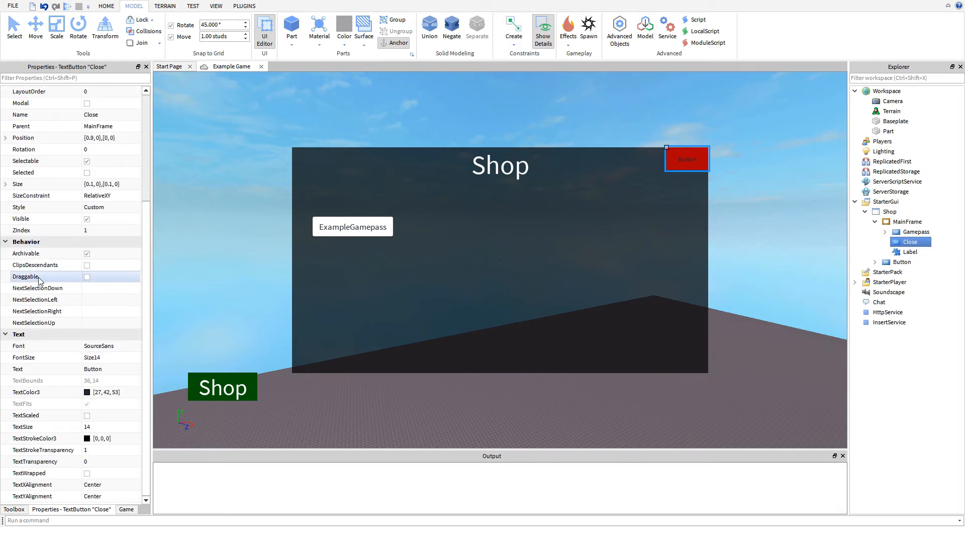
left_click(87, 415)
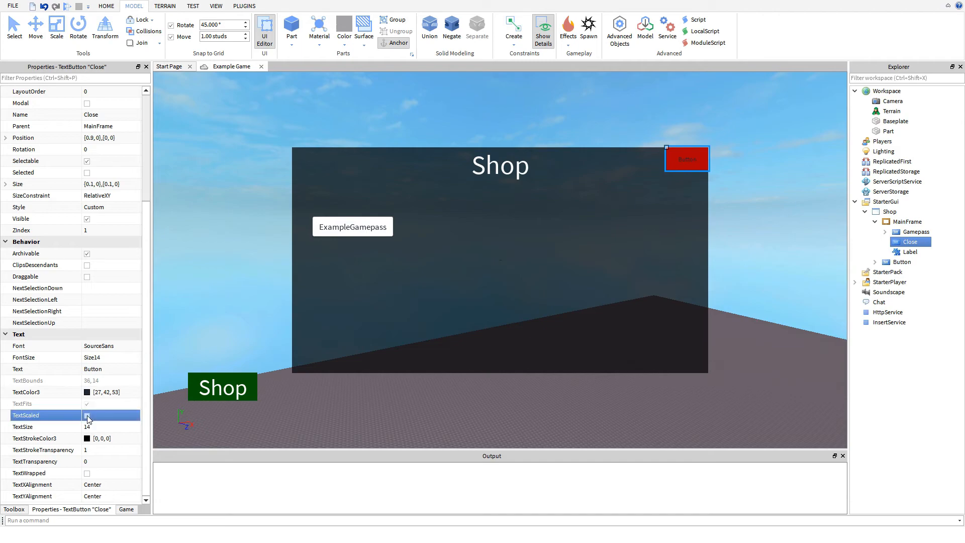
left_click(87, 392)
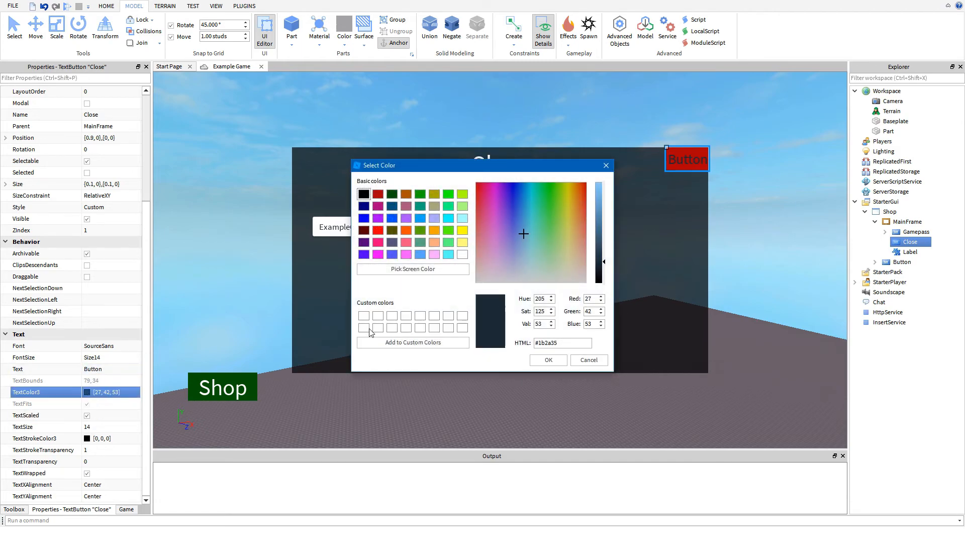
left_click(556, 362)
- Set the Close button's text to "X"
left_click(106, 369)
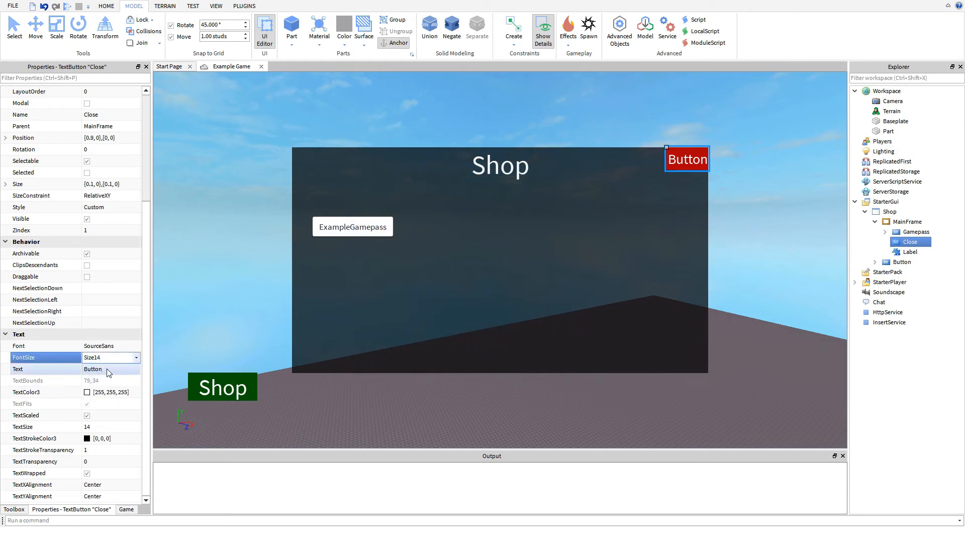
type("X")
key("Return")
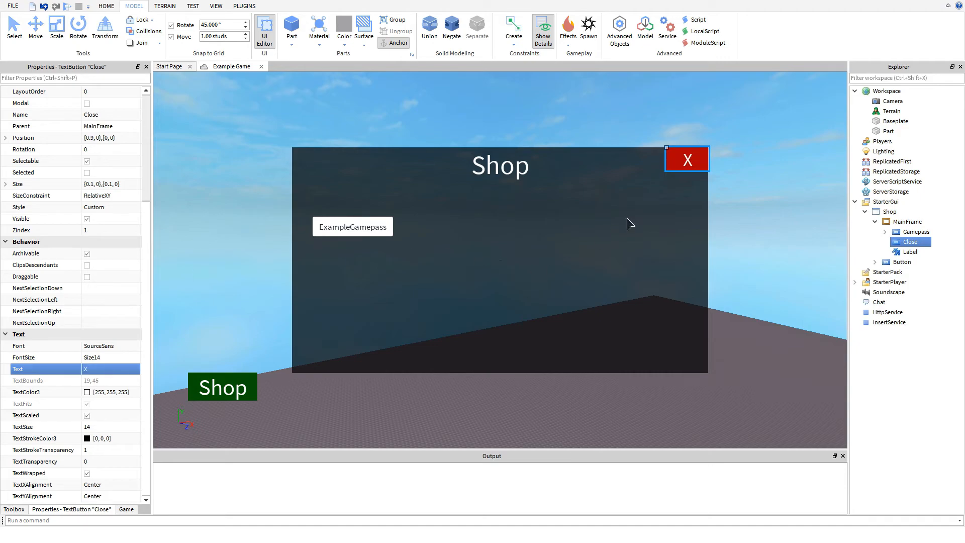
- Insert a LocalScript into the Close button and write an empty function connected to script.Parent.MouseButton1Click
right_click(910, 242)
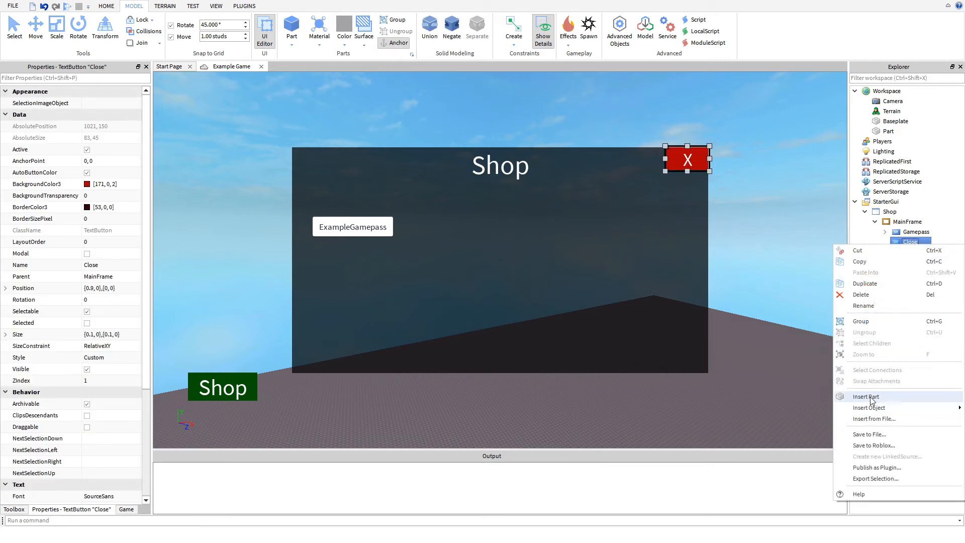
mouse_move(869, 408)
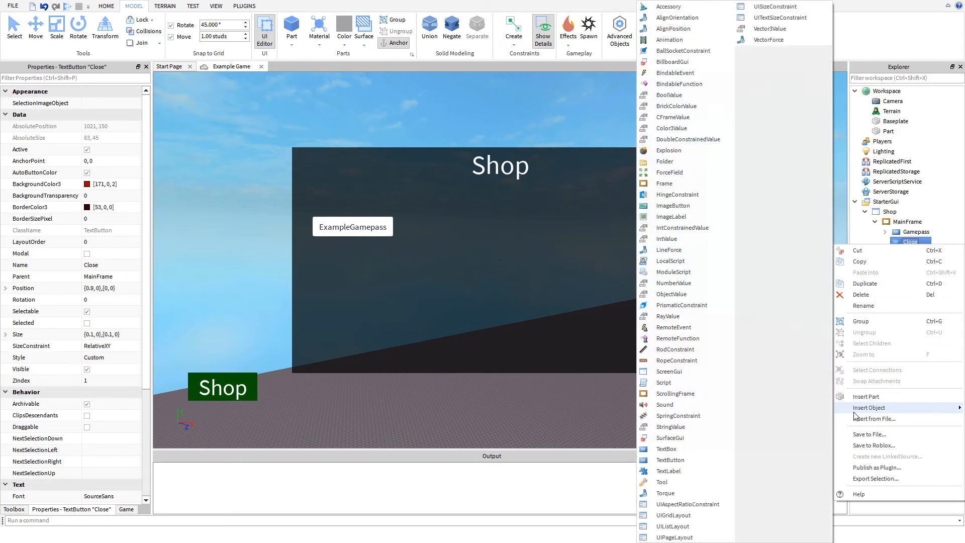
left_click(671, 261)
type("scri")
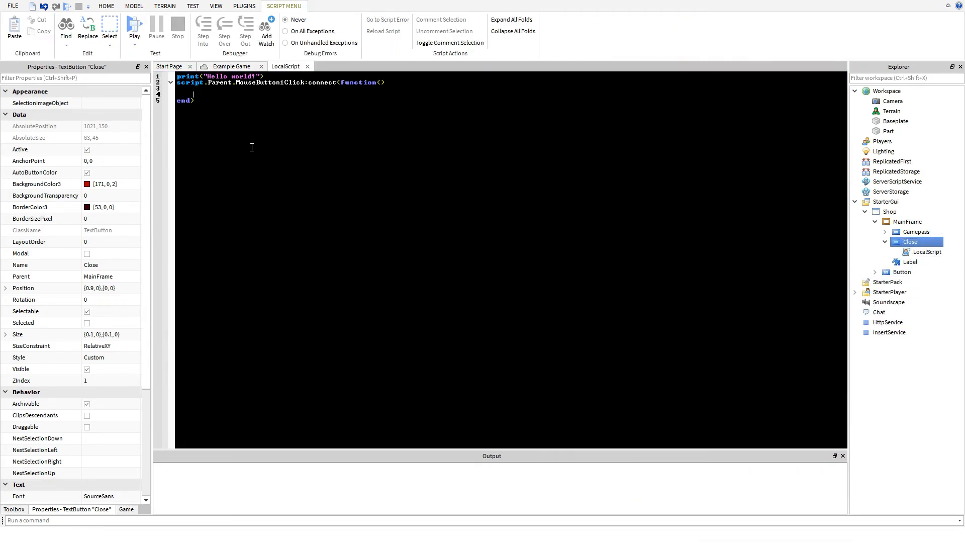
left_click_drag(250, 147, 166, 7)
type("scrip")
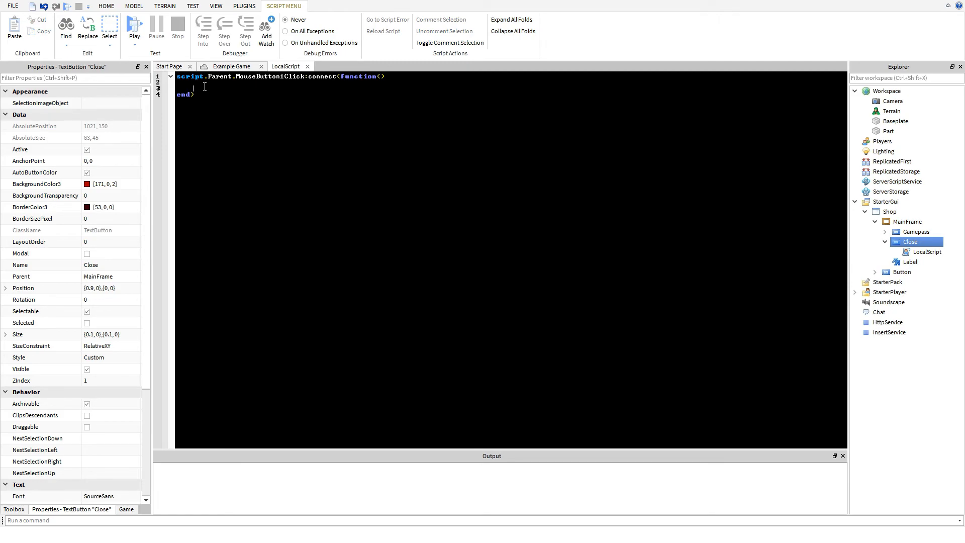
- Add script.Parent.Parent.Visible = false inside the click function and close the script
type("script.pa")
key("Tab")
type(".pa")
key("Tab")
type(".")
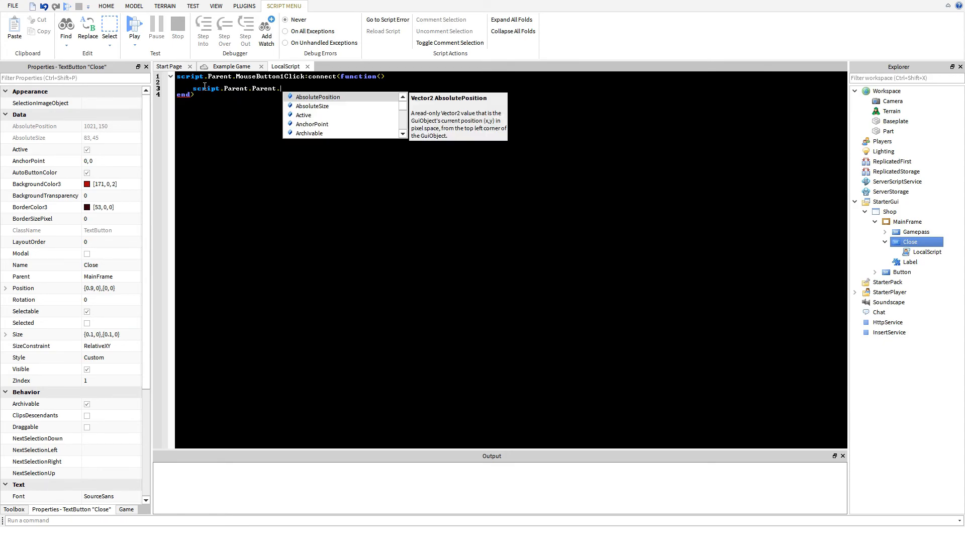
type("v")
key("Escape")
type("= false")
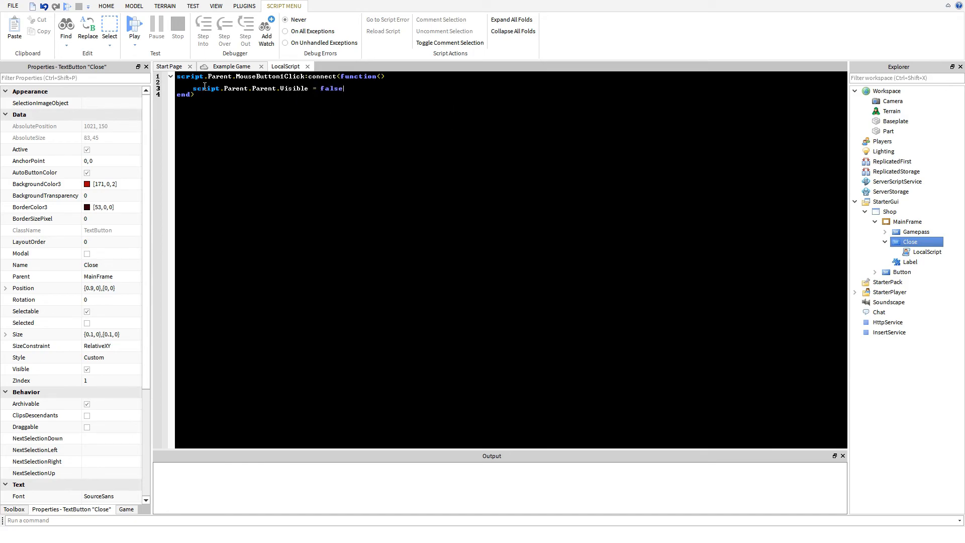
left_click(307, 66)
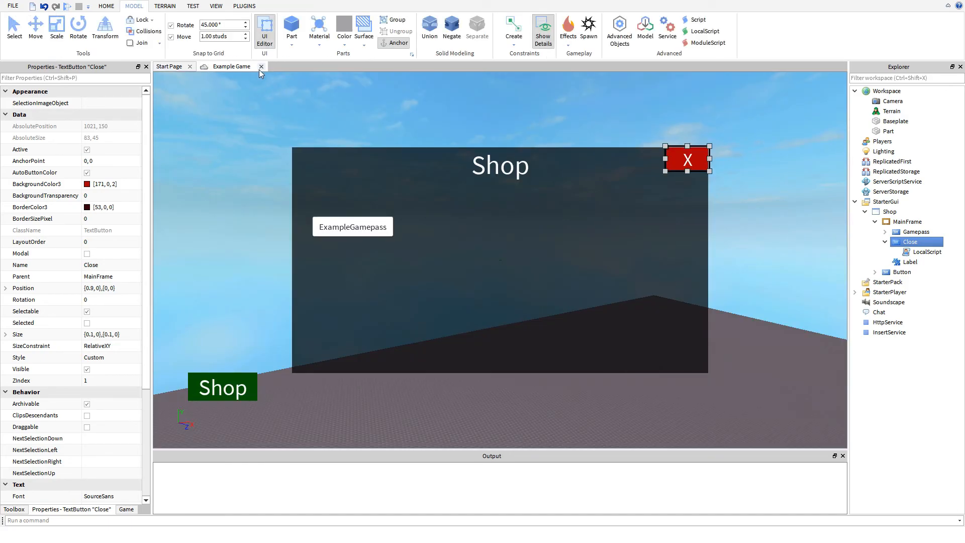
- Run and stop a brief play test, and turn off MainFrame's Visible property
left_click(67, 7)
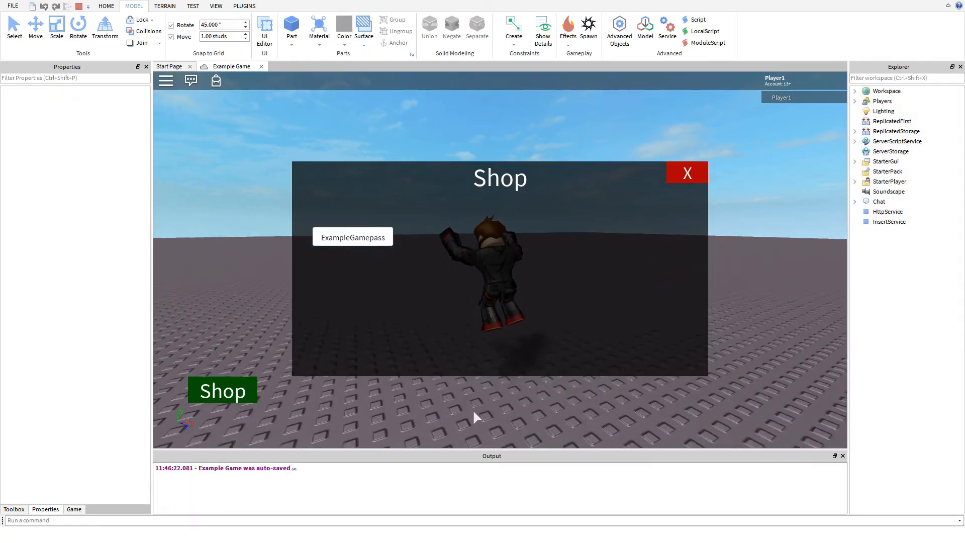
left_click(76, 7)
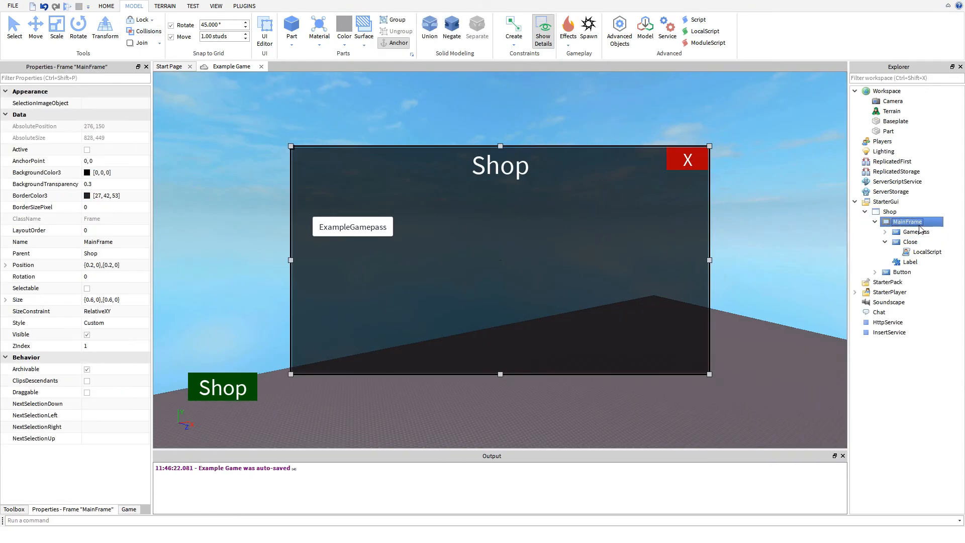
left_click(86, 335)
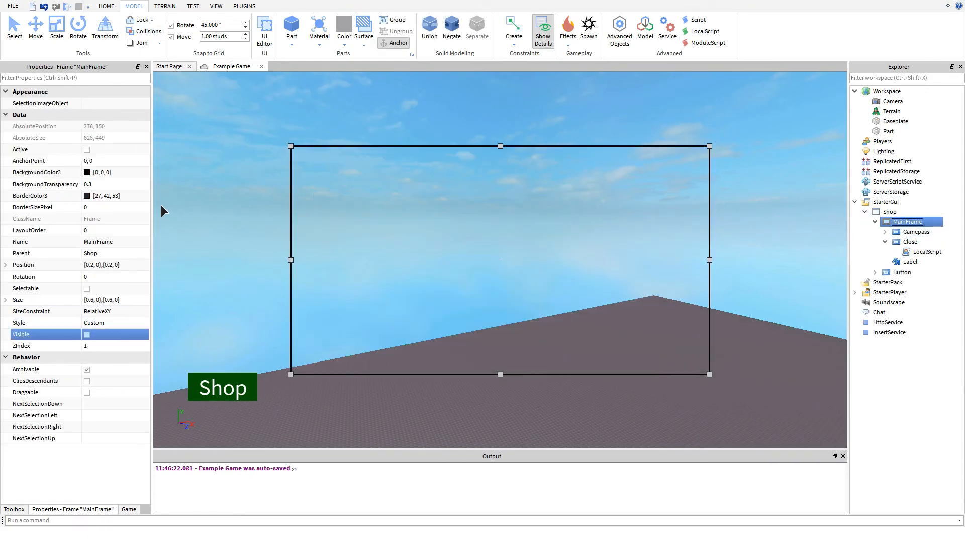
- Play-test the game by opening the shop with the Shop button and closing it with the X button
left_click(67, 6)
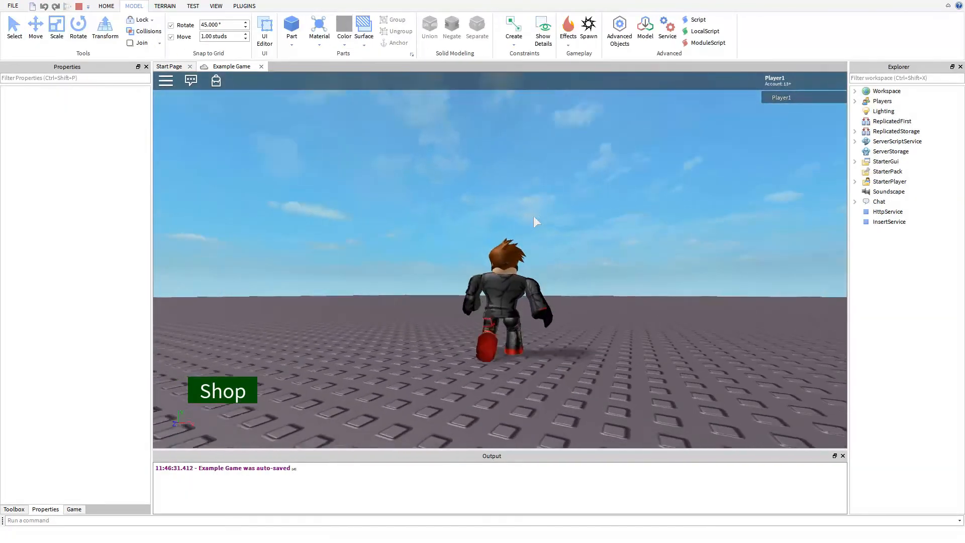
left_click(223, 391)
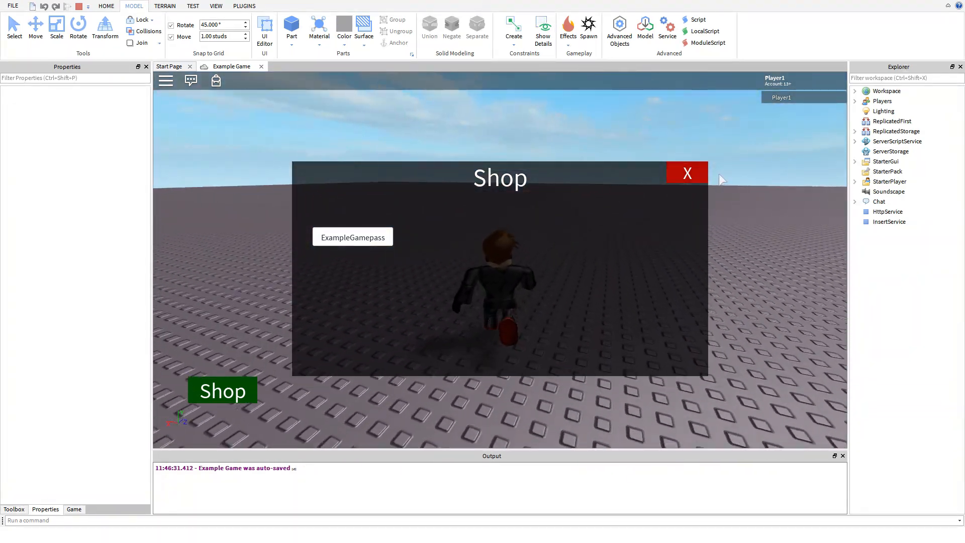
left_click(679, 174)
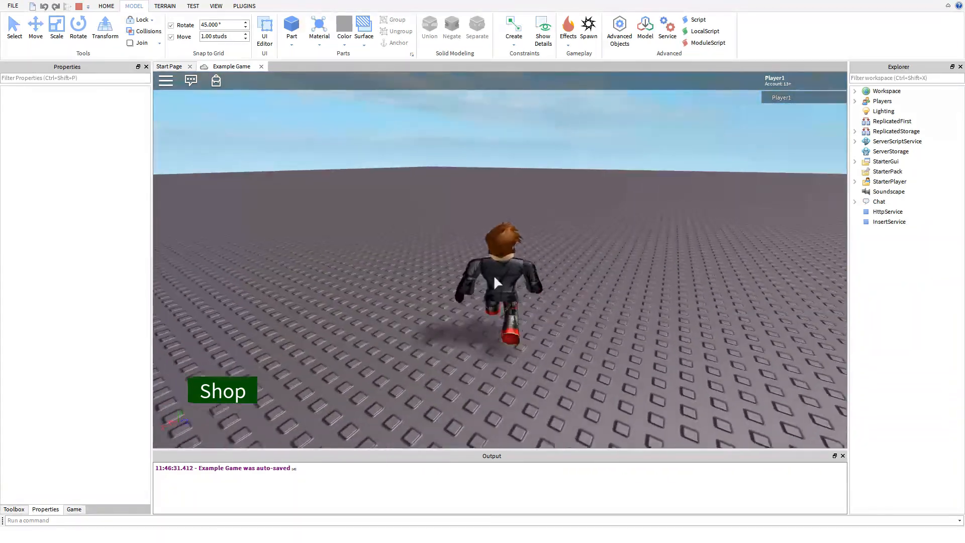
- Reopen the shop, test the ExampleGamepass purchase button, dismiss its prompt and end the play test
left_click(223, 391)
left_click(375, 241)
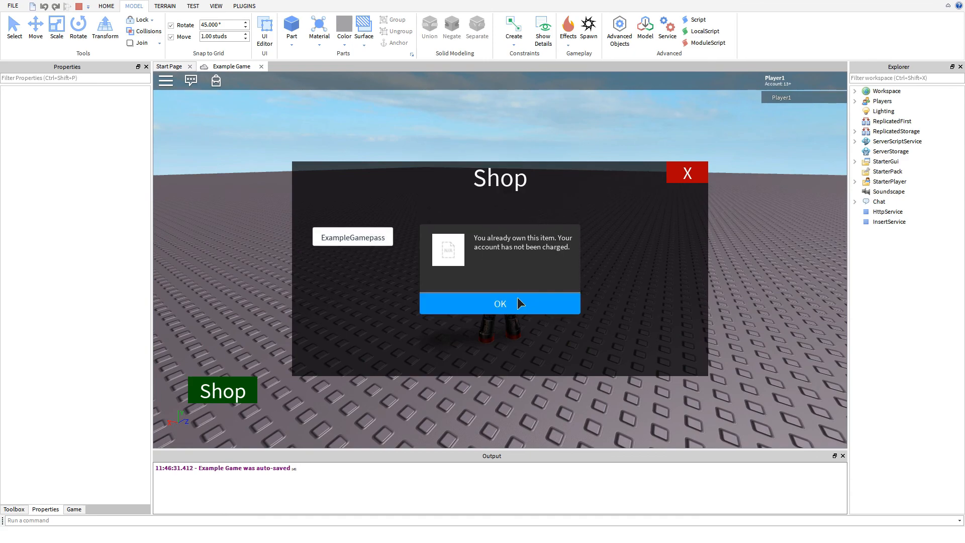
left_click(518, 296)
left_click(78, 6)
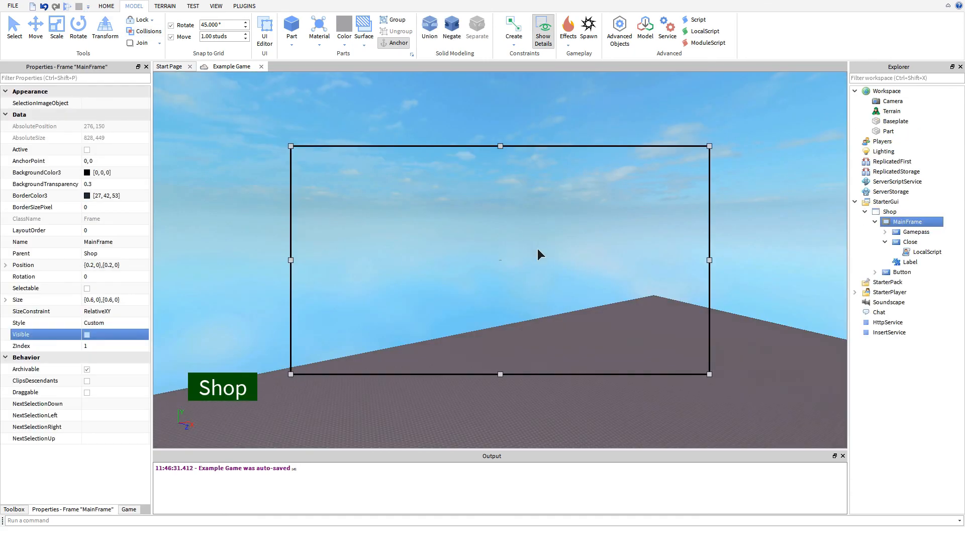
left_click(709, 275)
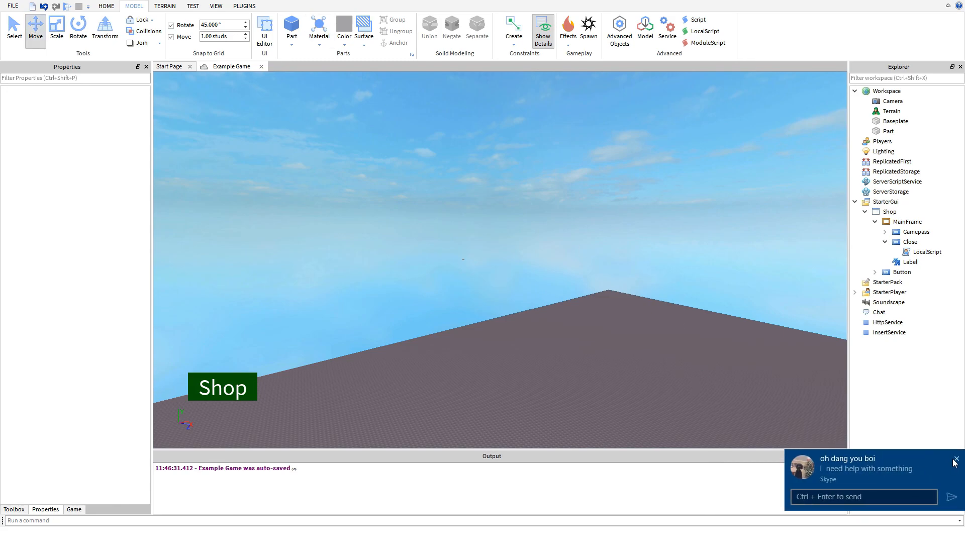
left_click(956, 460)
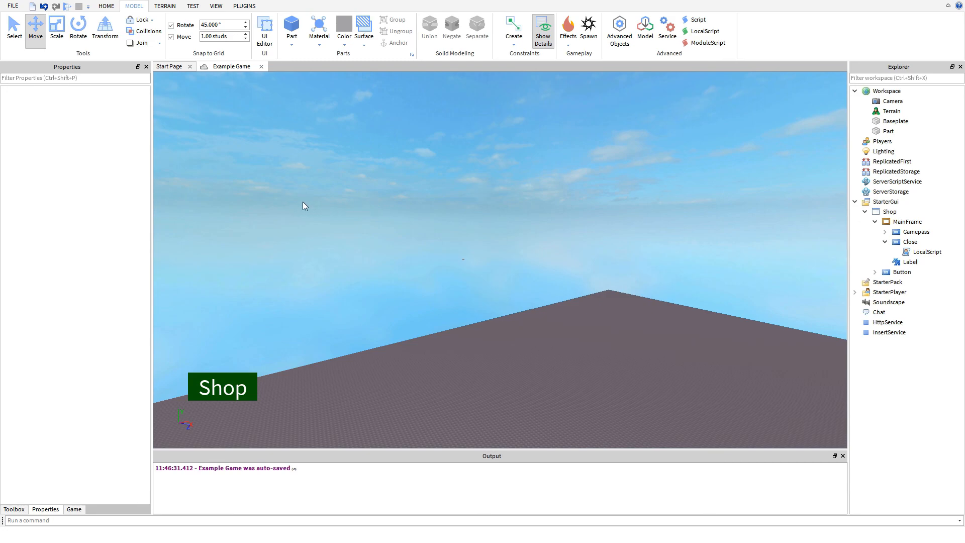